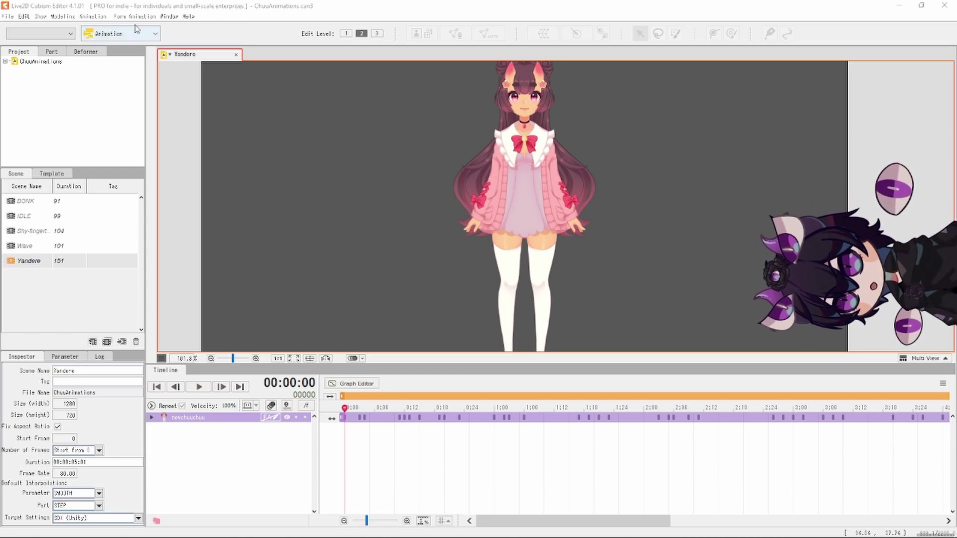
# Look through the available workspace modes, Model, Animation and Form Animation, staying in Animation mode
pyautogui.click(137, 33)
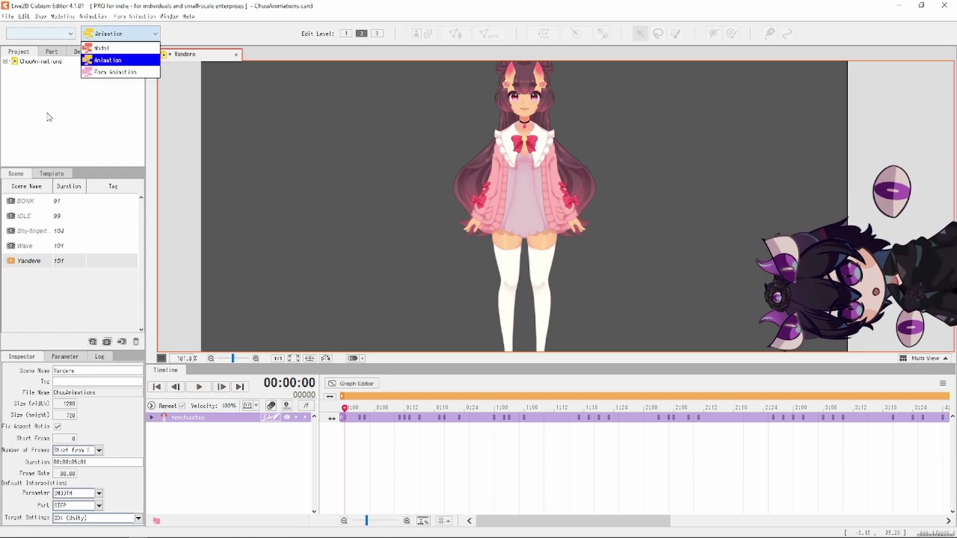
pyautogui.click(103, 48)
pyautogui.click(113, 34)
pyautogui.click(107, 59)
pyautogui.click(131, 34)
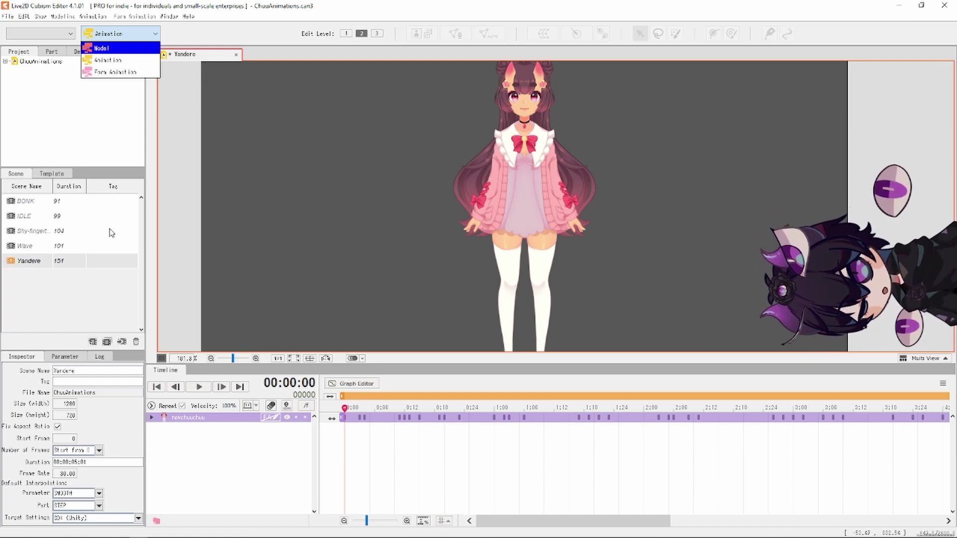
pyautogui.click(69, 132)
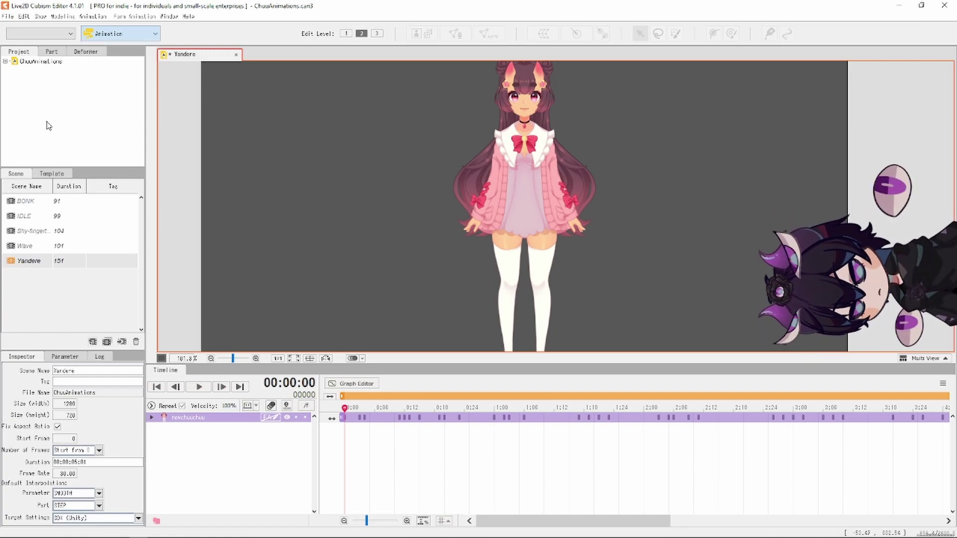
# Look at the ChuuAnimations project entry and the part and deformer lists
pyautogui.click(32, 62)
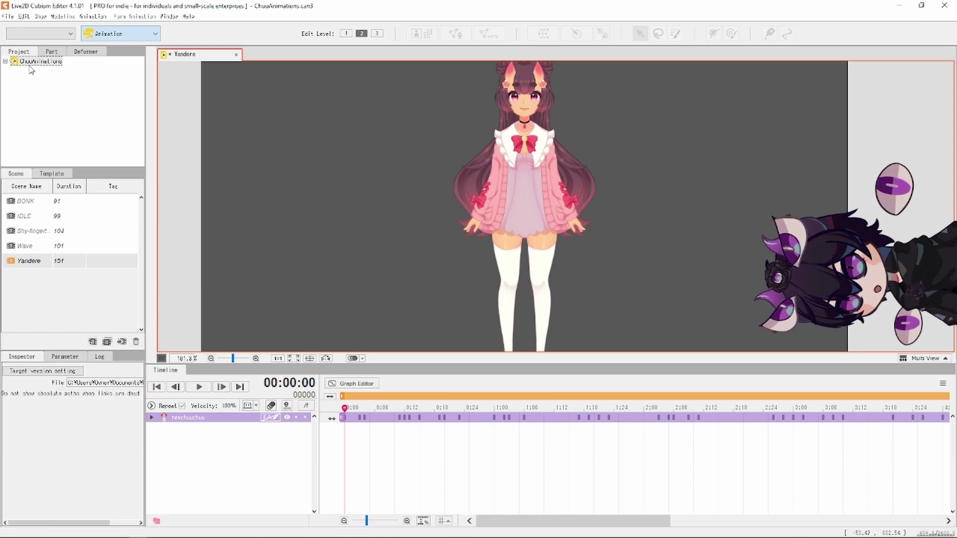
pyautogui.click(84, 52)
pyautogui.click(51, 52)
pyautogui.click(18, 51)
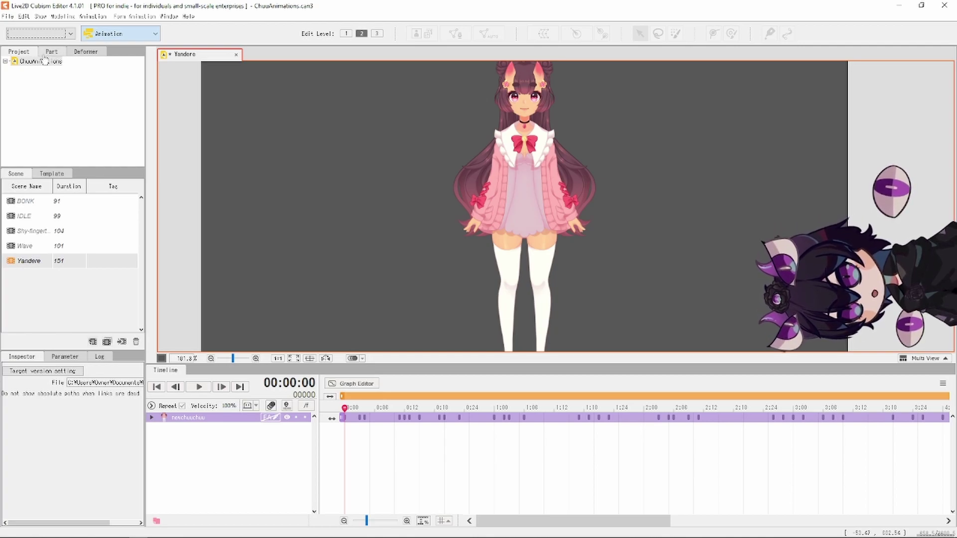
pyautogui.click(50, 51)
pyautogui.click(85, 52)
# Expand the ChuuAnimations project and select the model file linked under it
pyautogui.click(18, 52)
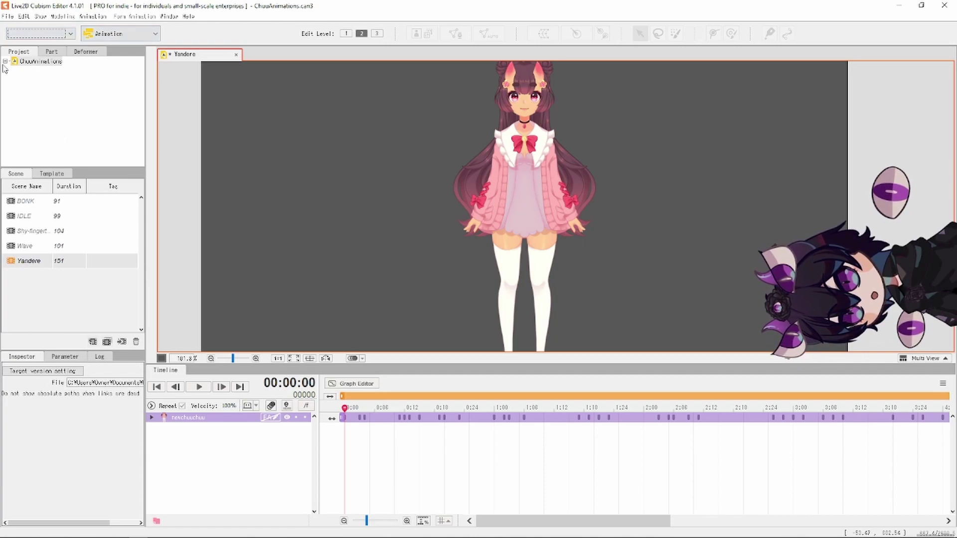
pyautogui.click(5, 61)
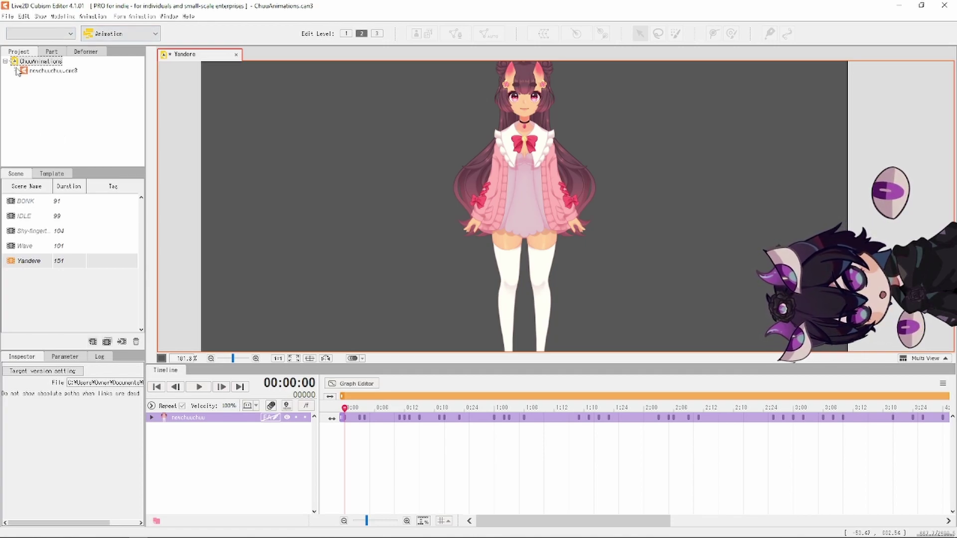
pyautogui.click(45, 71)
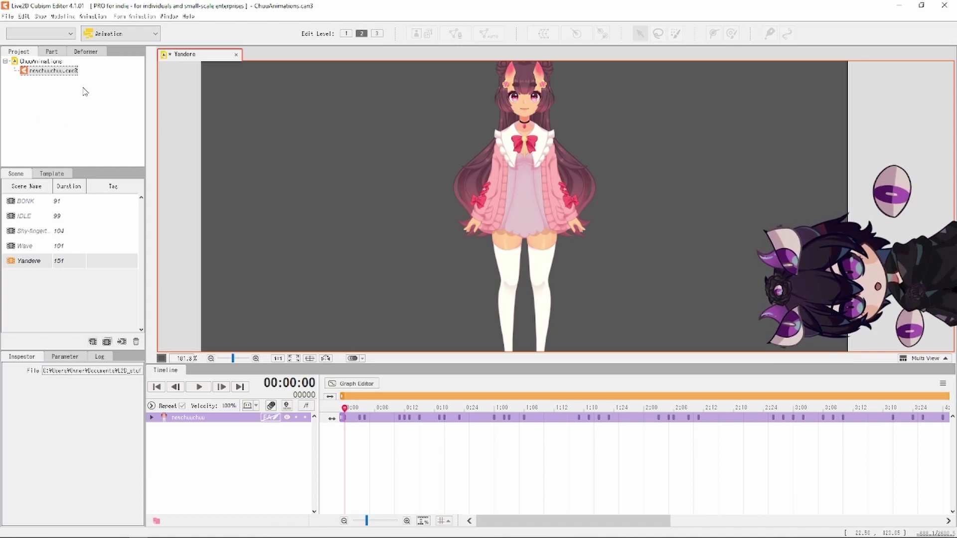
# Look at the motion template list and return to the list of scenes
pyautogui.click(58, 175)
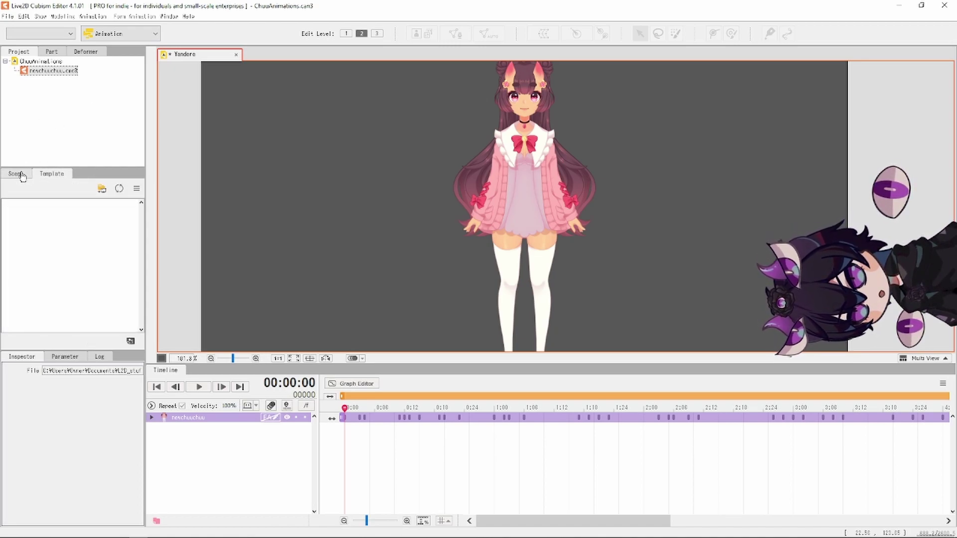
pyautogui.click(20, 173)
pyautogui.click(51, 177)
pyautogui.click(18, 174)
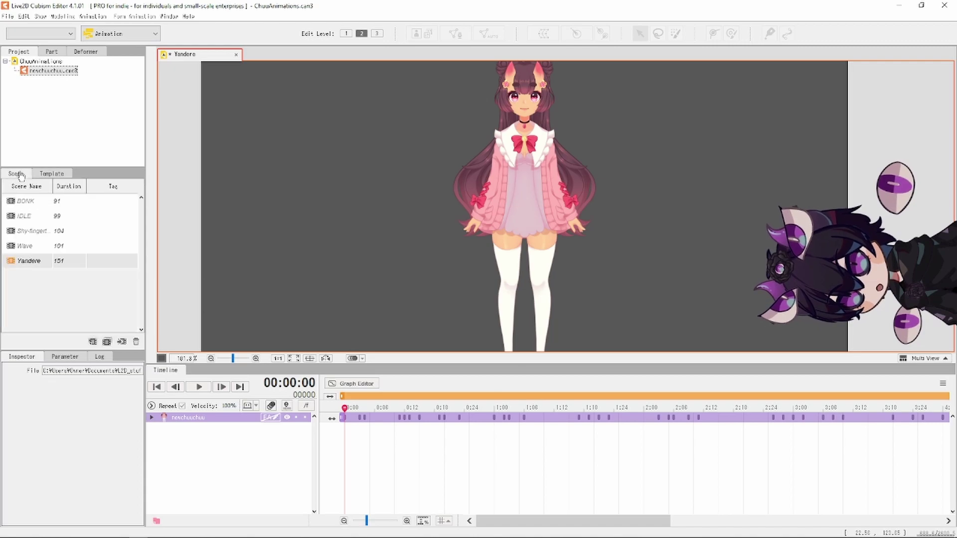
# Preview the BONK and Shy-fingertouch scenes by playing back each animation
pyautogui.doubleClick(26, 201)
pyautogui.click(199, 387)
pyautogui.doubleClick(57, 230)
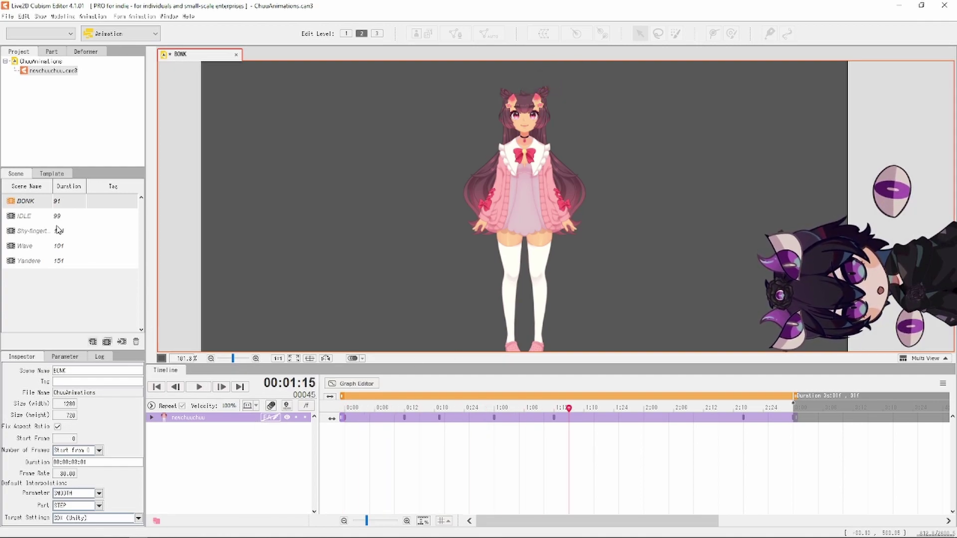
pyautogui.click(199, 387)
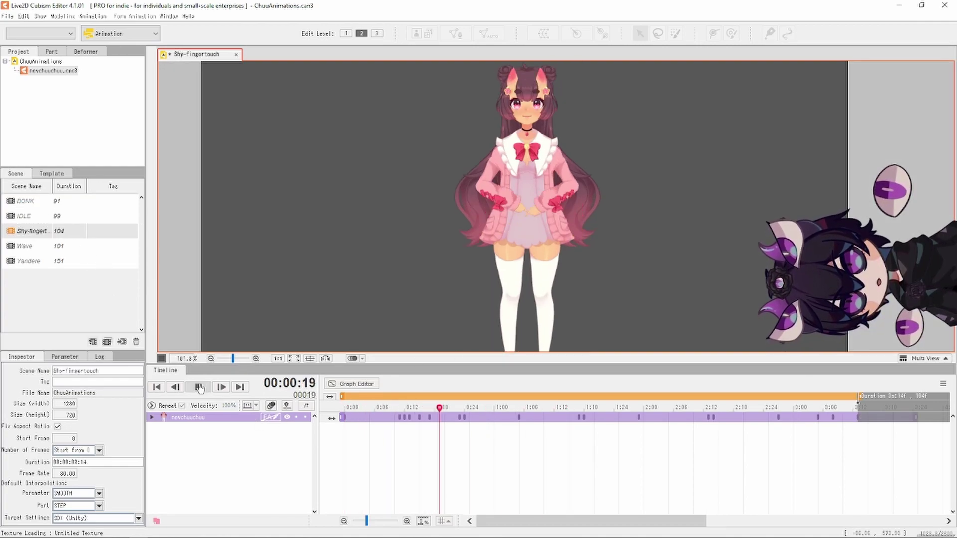
pyautogui.click(199, 387)
# Open the Wave scene and check its parameter and log views before returning to its properties
pyautogui.doubleClick(25, 246)
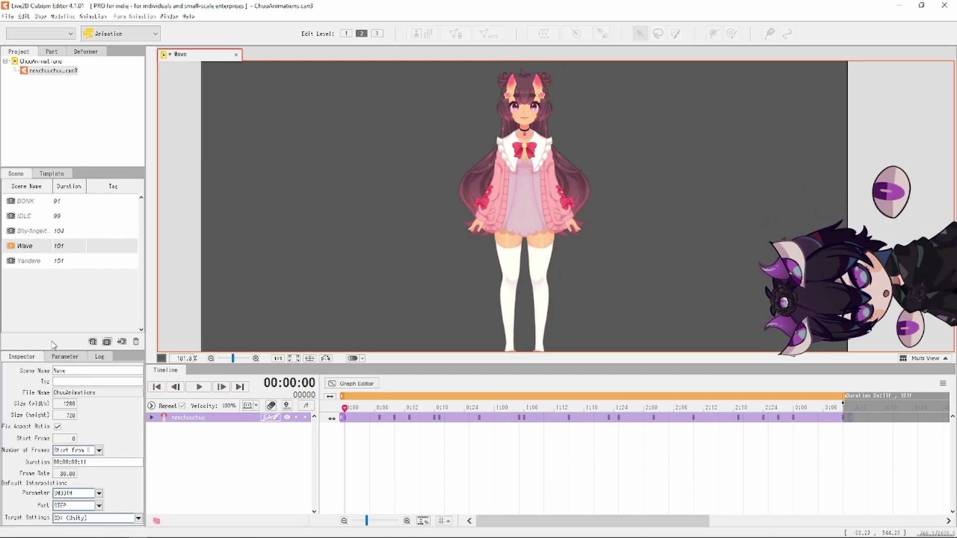
pyautogui.click(65, 357)
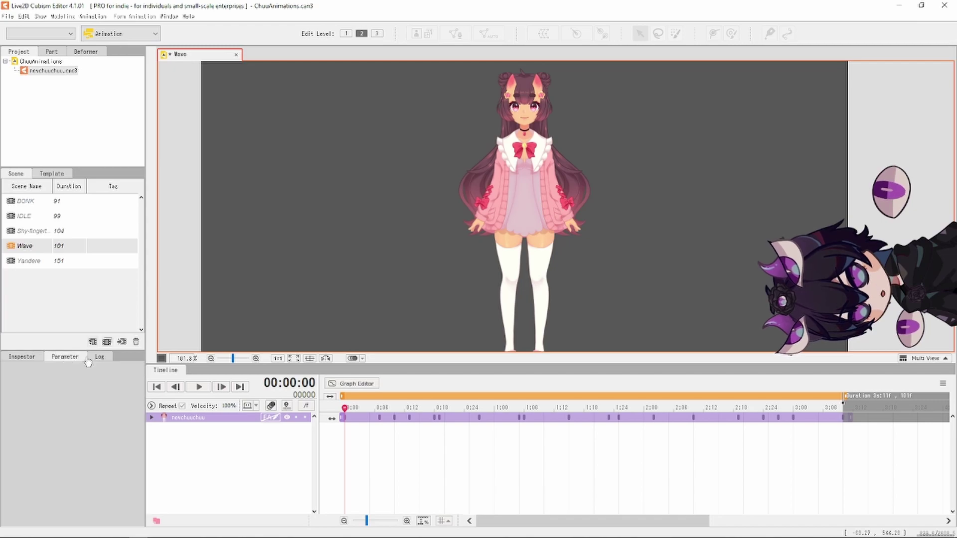
pyautogui.click(100, 357)
pyautogui.click(67, 357)
pyautogui.click(100, 357)
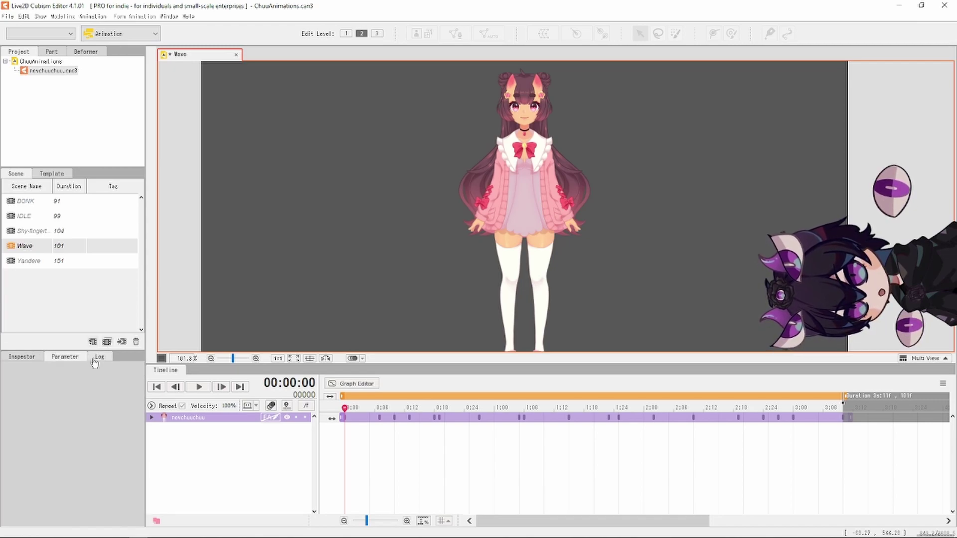
pyautogui.click(21, 357)
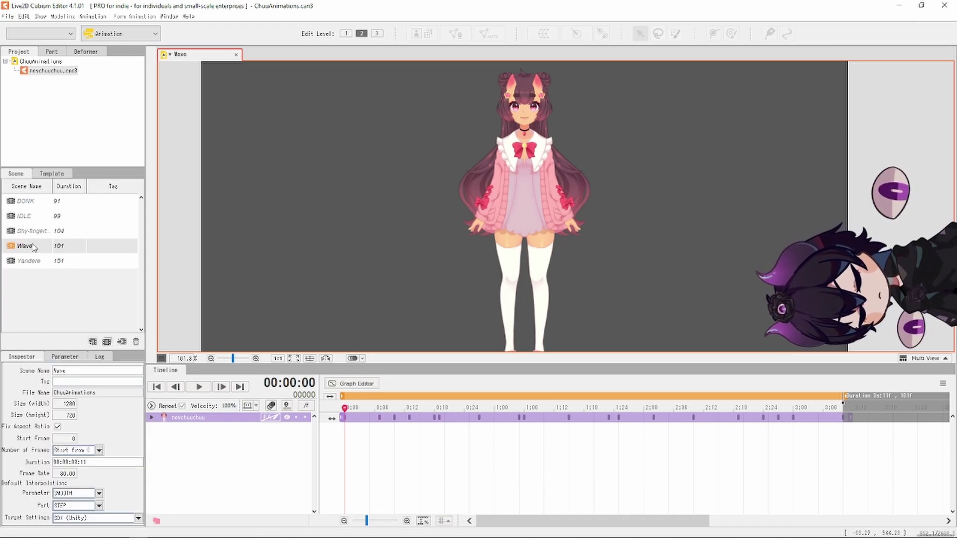
# Enlarge the scene property area and examine the Wave scene's name, tag and canvas size
pyautogui.moveTo(70, 350); pyautogui.dragTo(66, 328)
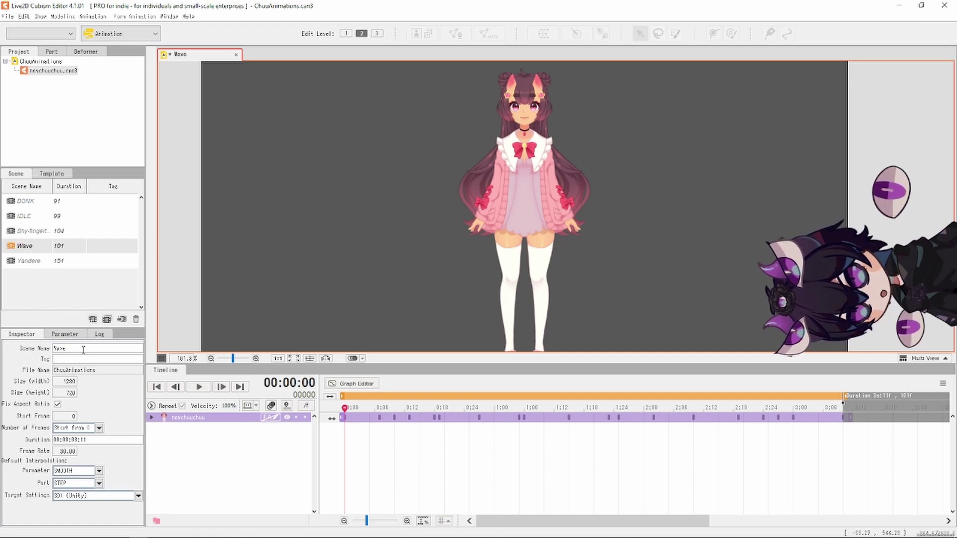
pyautogui.moveTo(111, 347); pyautogui.dragTo(36, 349)
pyautogui.click(54, 359)
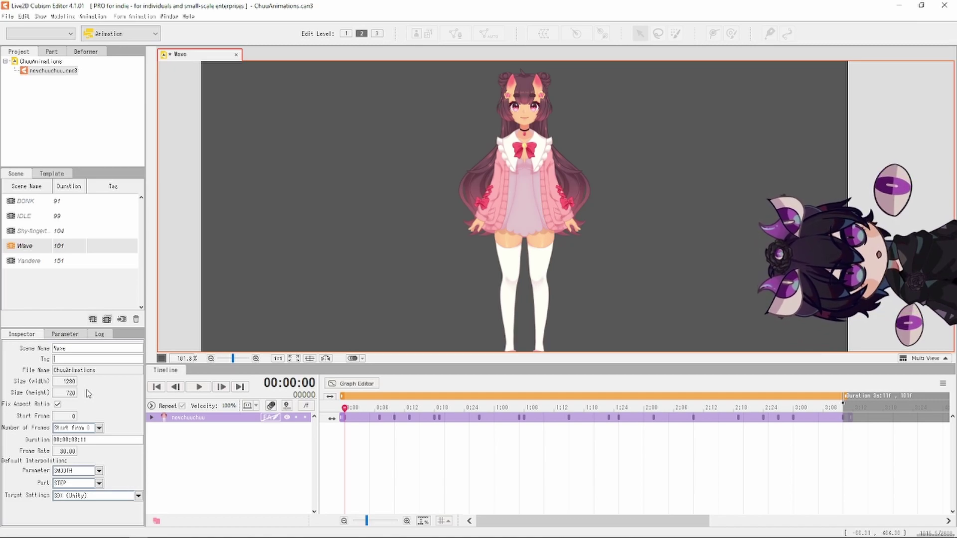
pyautogui.scroll(-3, 563, 249)
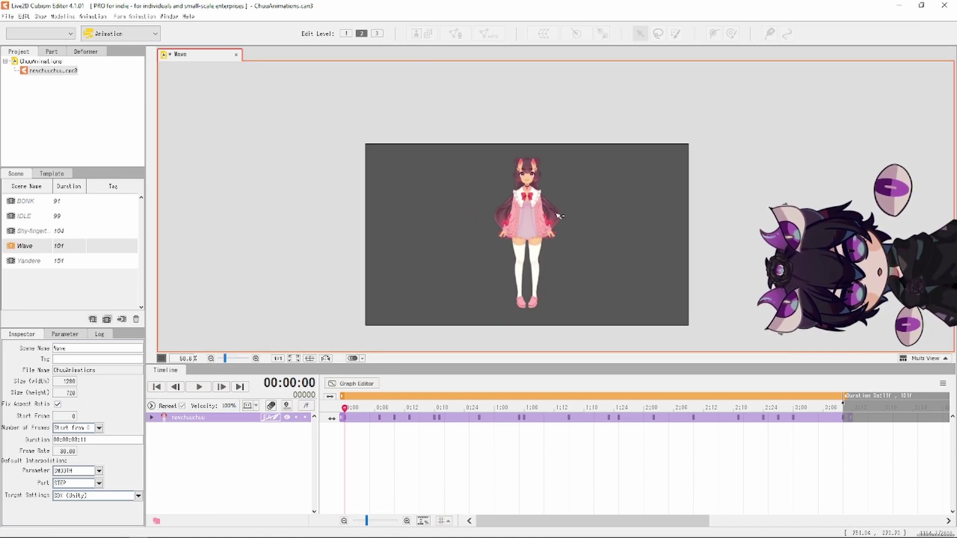
pyautogui.scroll(3, 547, 262)
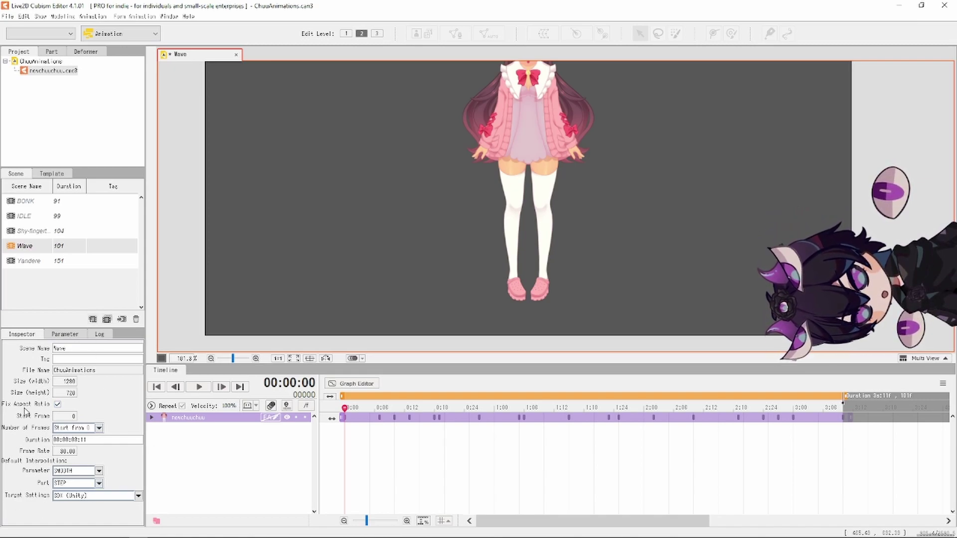
pyautogui.moveTo(496, 131); pyautogui.dragTo(498, 209)
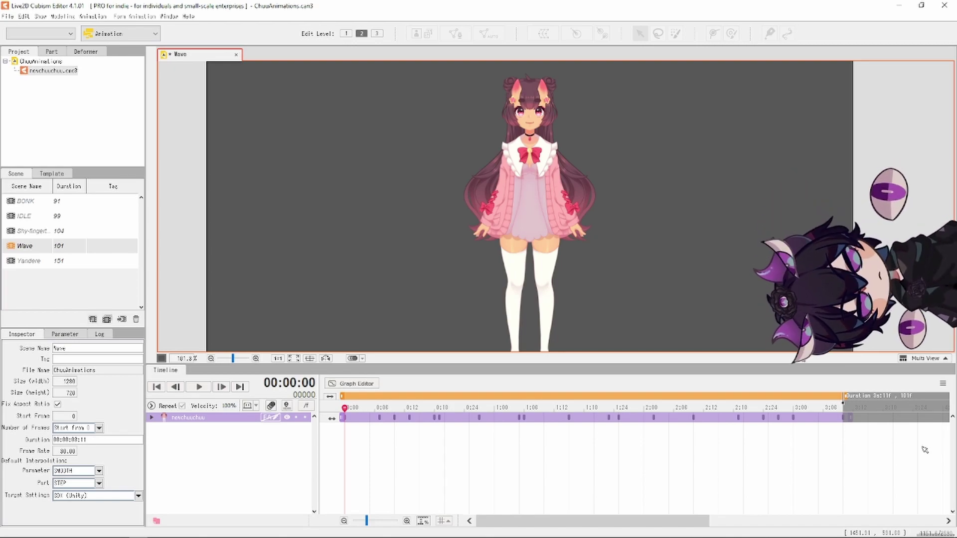
# Expand the model's track in the Wave scene timeline and select the model, keeping the playhead at the start
pyautogui.click(151, 418)
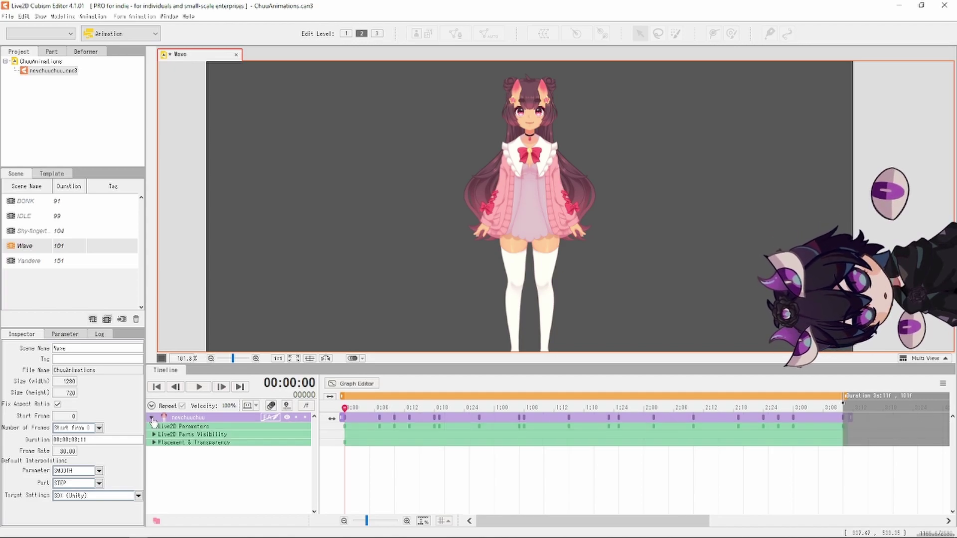
pyautogui.click(191, 418)
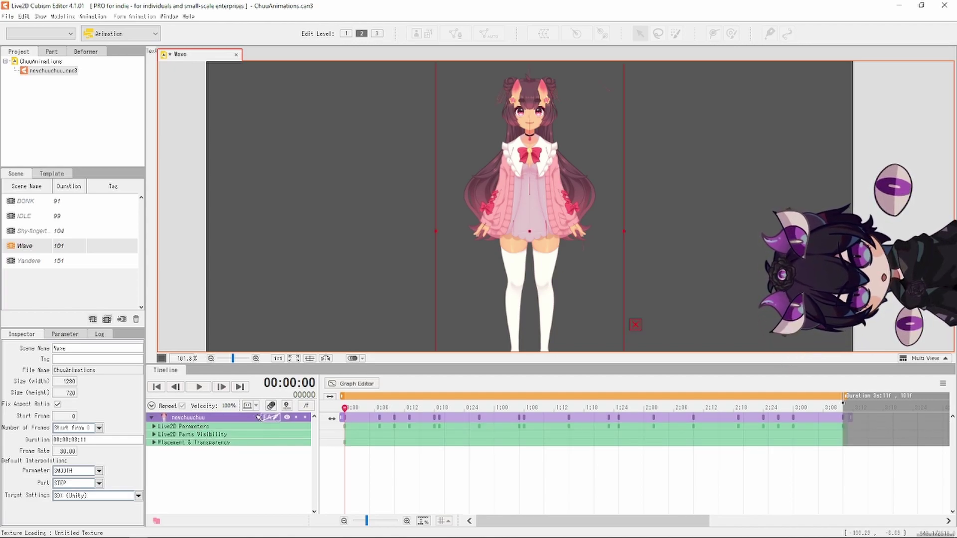
pyautogui.moveTo(344, 406)
pyautogui.mouseDown()
pyautogui.moveTo(841, 406)
pyautogui.moveTo(344, 406)
pyautogui.mouseUp()
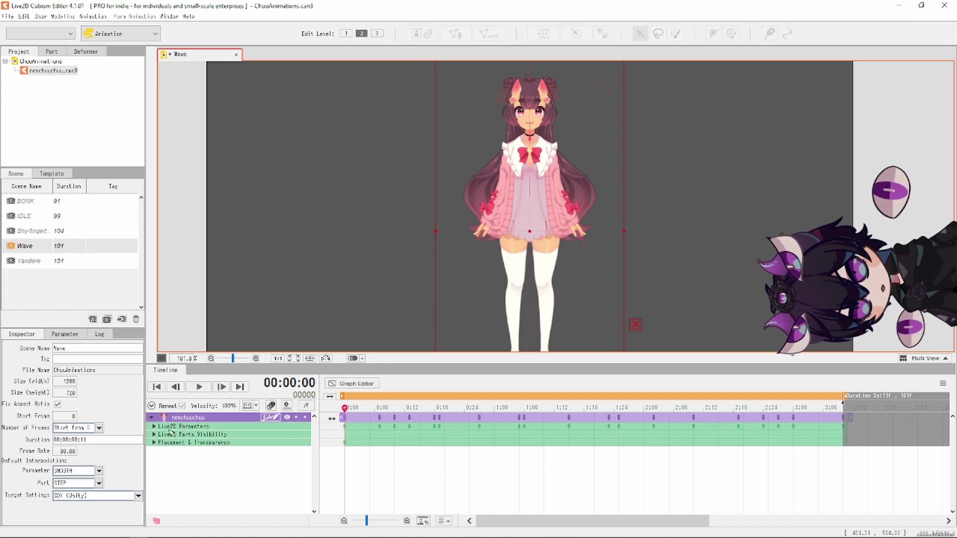
# Examine the model's Live2D Parameters group in the timeline and collapse it again
pyautogui.click(154, 427)
pyautogui.moveTo(274, 495)
pyautogui.mouseDown()
pyautogui.moveTo(259, 504)
pyautogui.moveTo(271, 499)
pyautogui.mouseUp()
pyautogui.moveTo(367, 505); pyautogui.dragTo(327, 487)
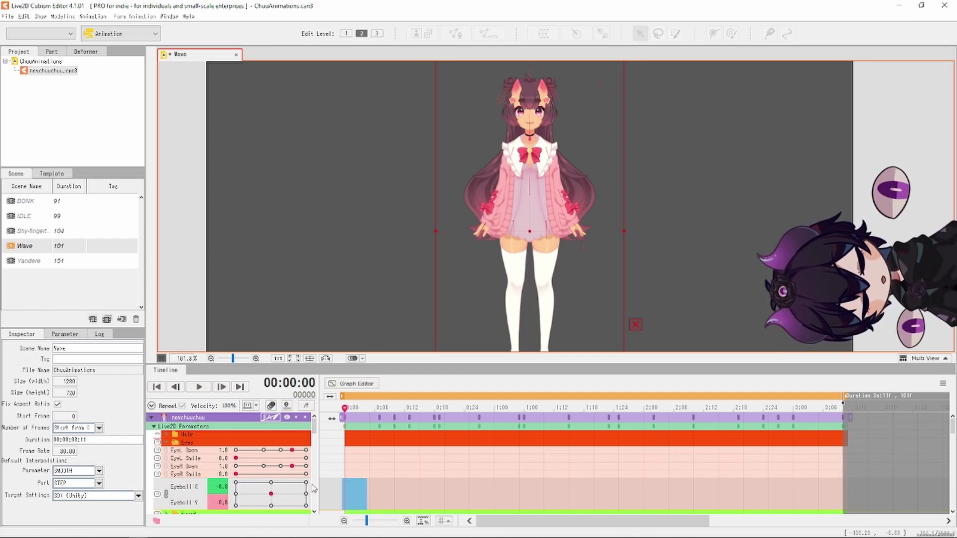
pyautogui.click(154, 427)
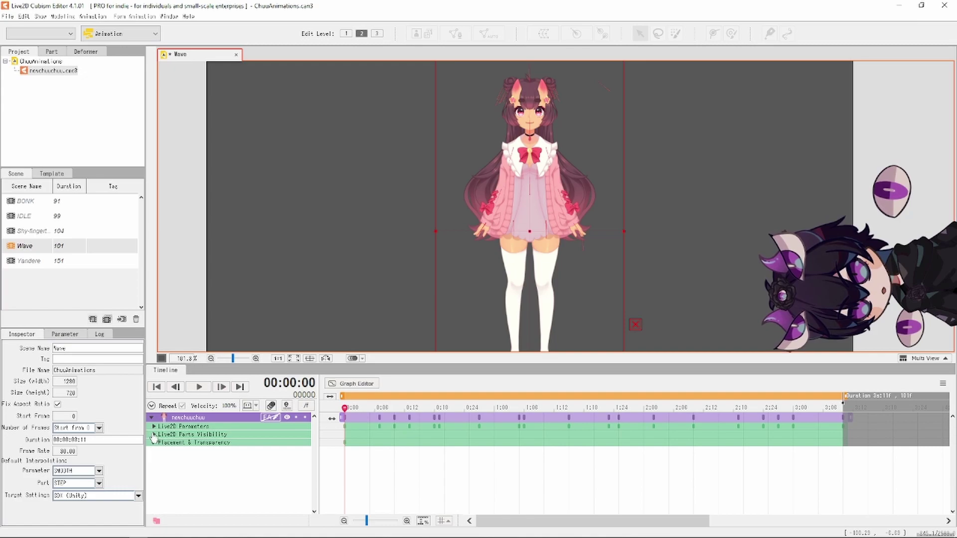
# Look through the Live2D Parts Visibility list in the timeline and collapse it again
pyautogui.click(154, 434)
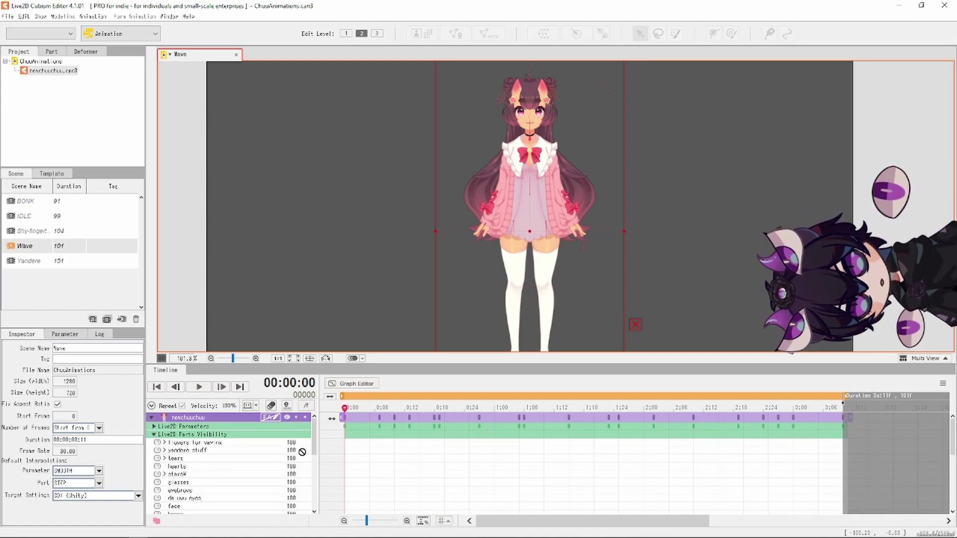
pyautogui.scroll(-4, 298, 451)
pyautogui.moveTo(292, 490); pyautogui.dragTo(350, 495)
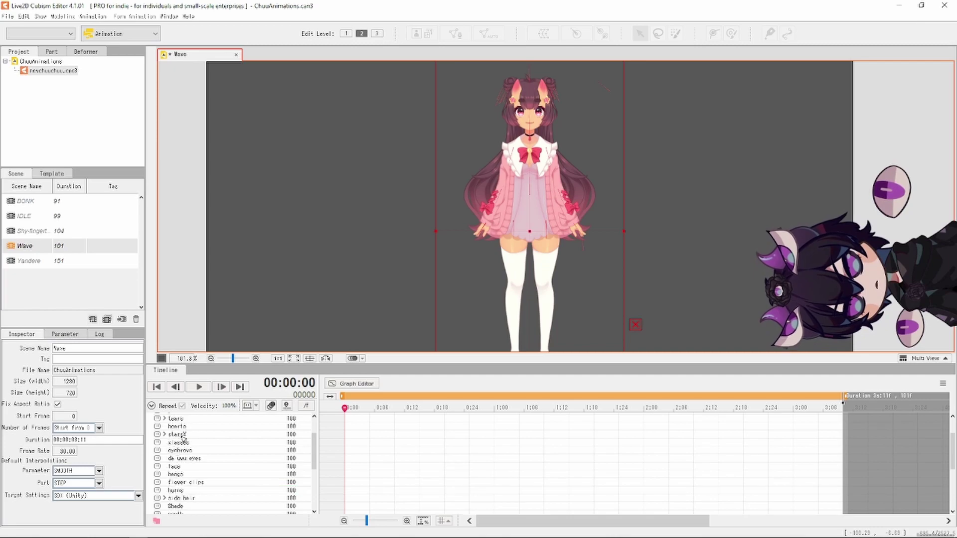
pyautogui.scroll(5, 183, 440)
pyautogui.click(155, 434)
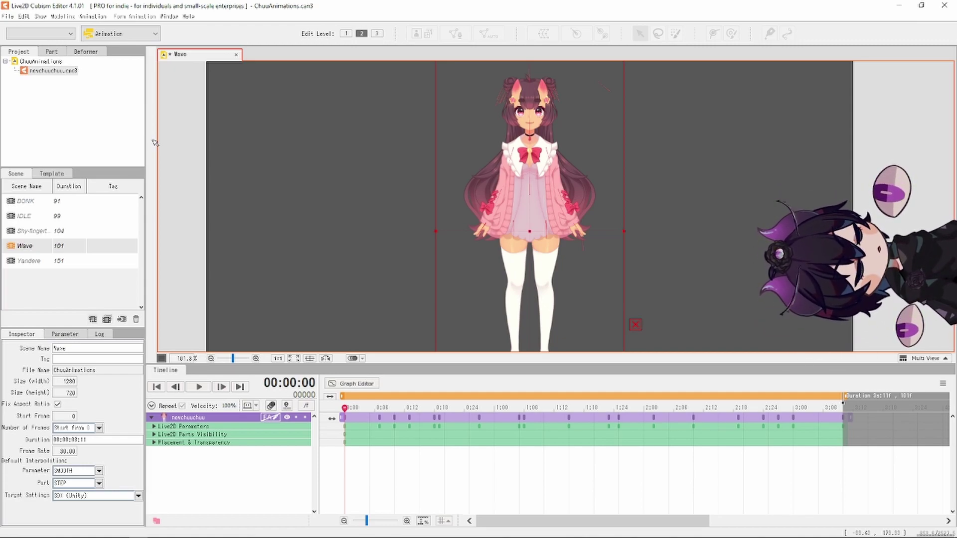
# Examine the model's Placement & Transparency properties and try moving the model on the canvas
pyautogui.click(154, 442)
pyautogui.scroll(-1, 215, 478)
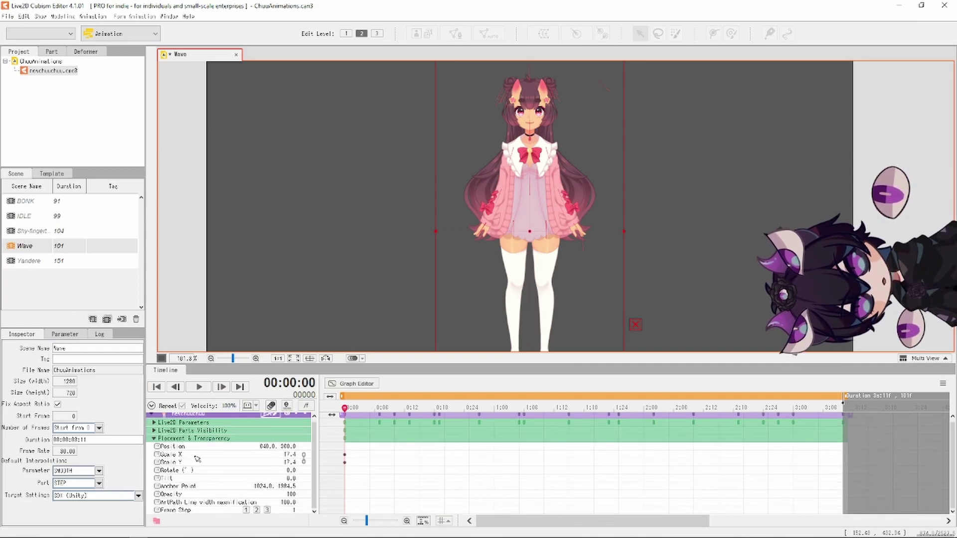
pyautogui.click(211, 487)
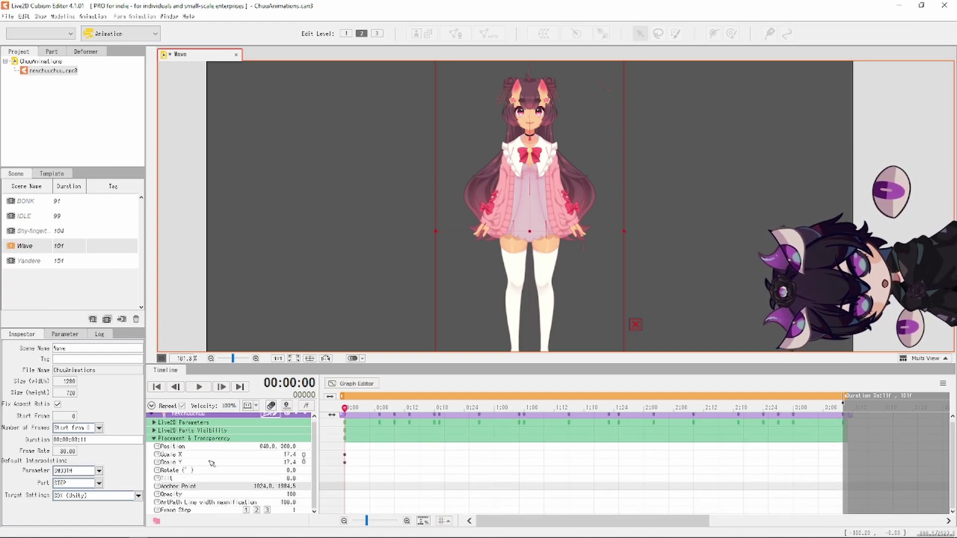
pyautogui.scroll(-3, 527, 189)
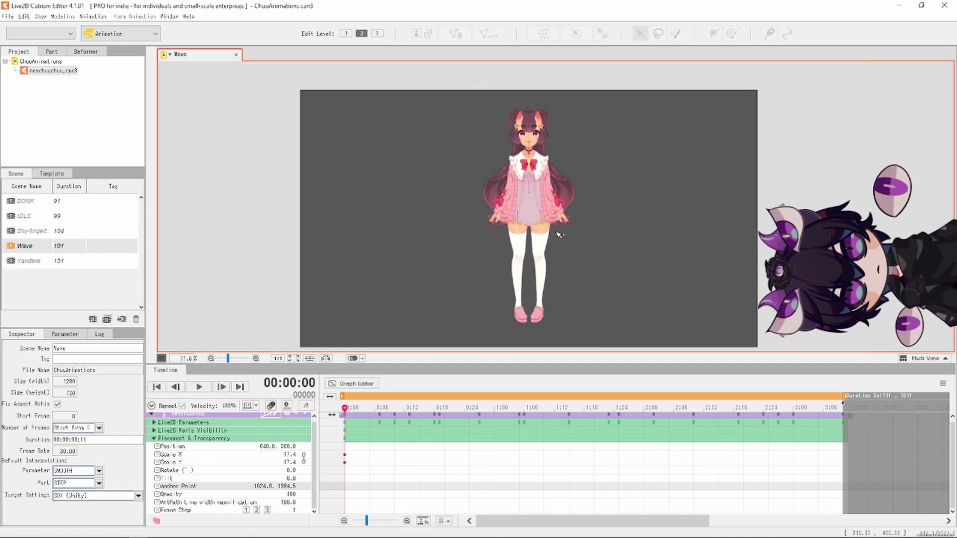
pyautogui.moveTo(588, 252); pyautogui.dragTo(572, 226)
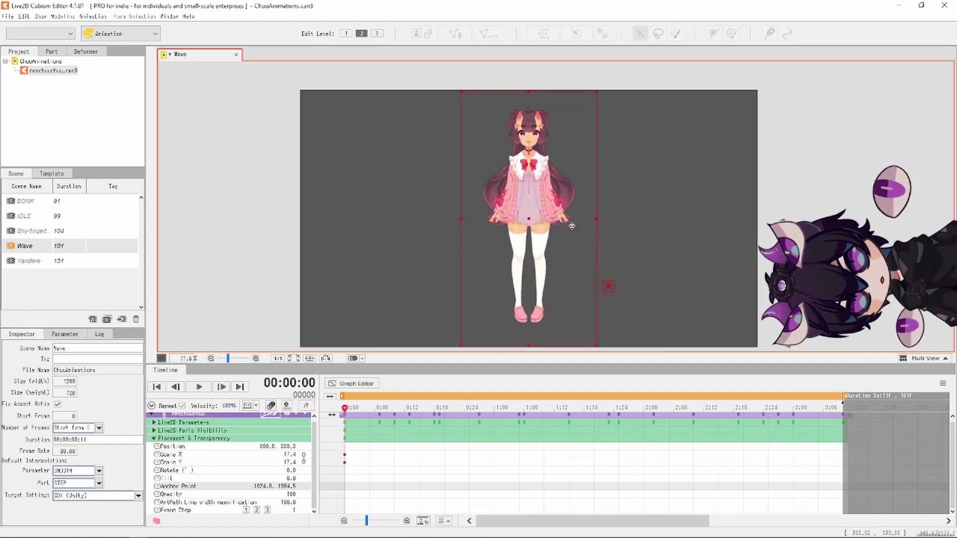
# Collapse the Placement & Transparency group and expand the Live2D Parameters group
pyautogui.click(154, 438)
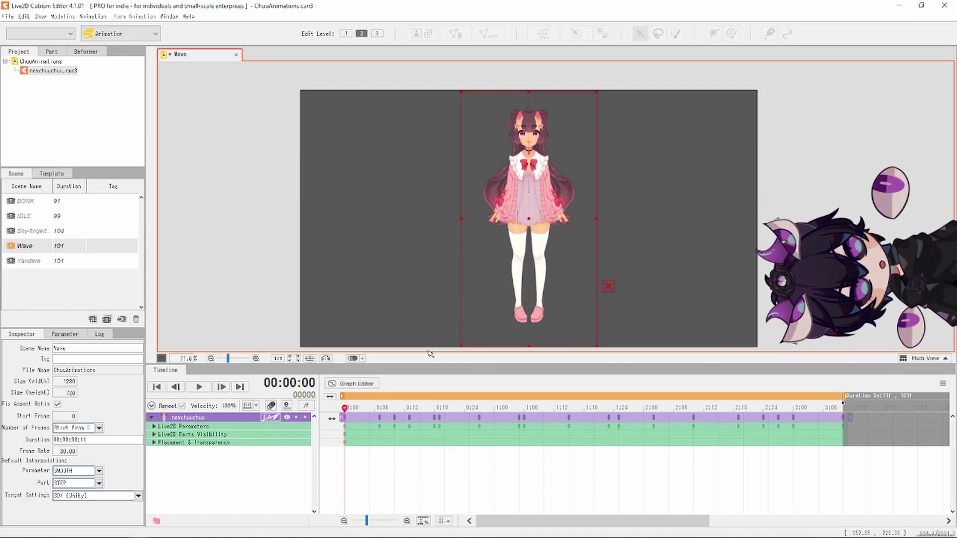
pyautogui.click(154, 427)
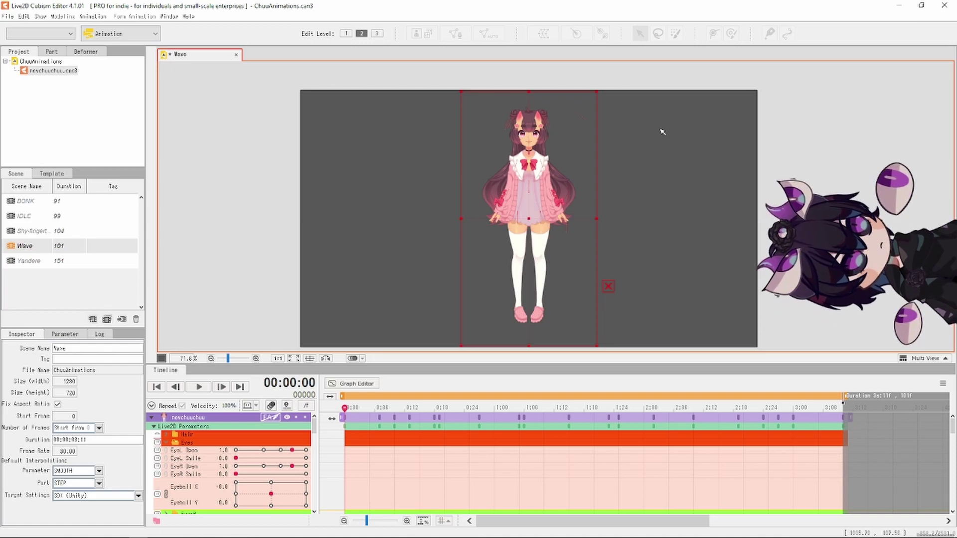
# Get a closer view of the model and preview the opening frames of the Wave scene
pyautogui.scroll(3, 596, 232)
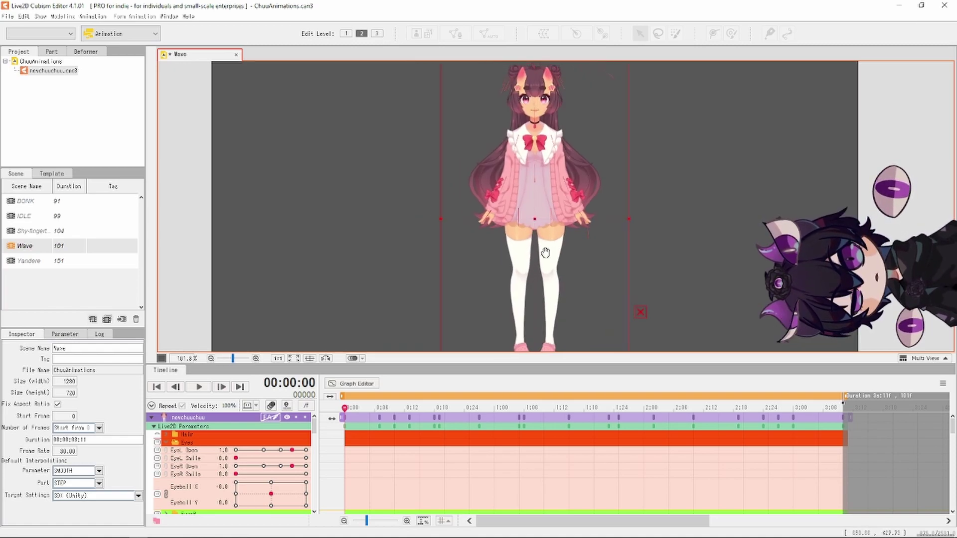
pyautogui.moveTo(545, 253); pyautogui.dragTo(546, 264)
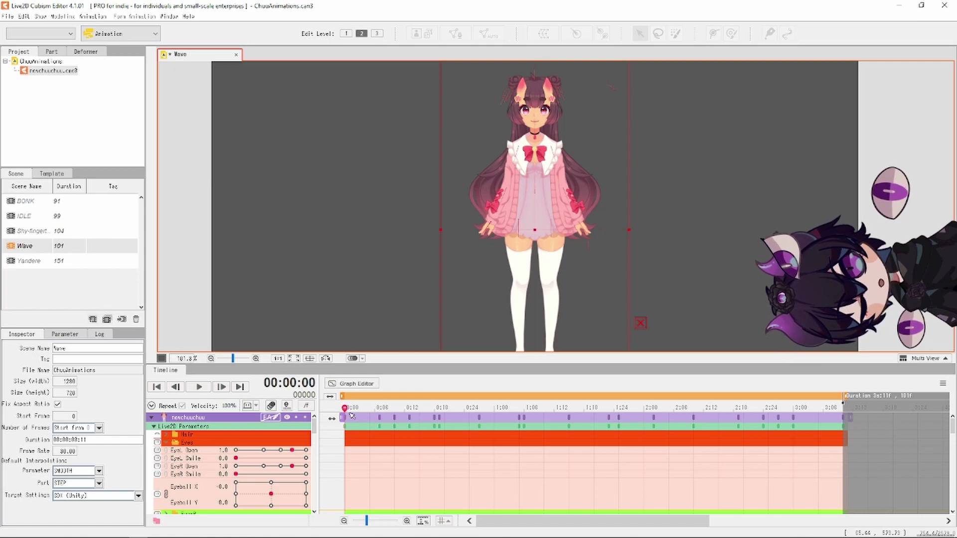
pyautogui.press('space')
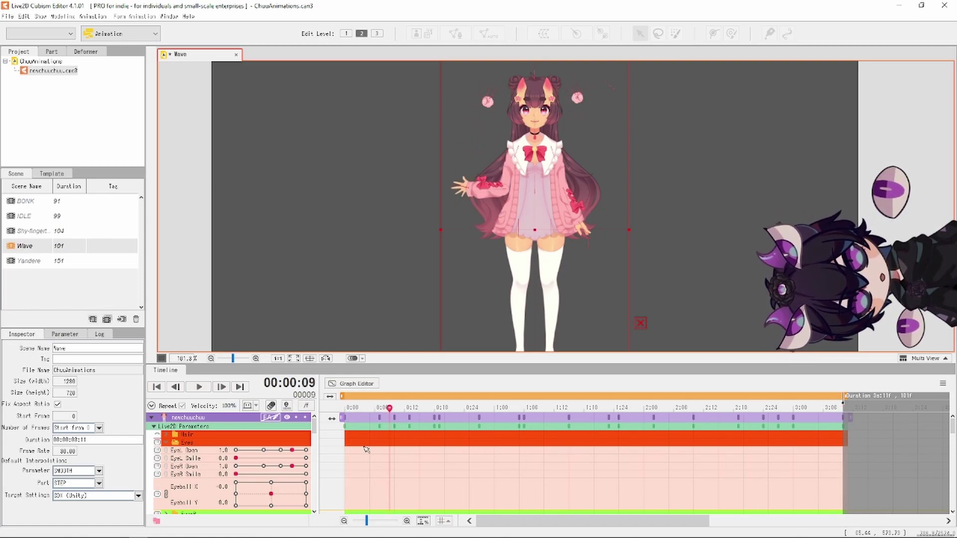
pyautogui.press('space')
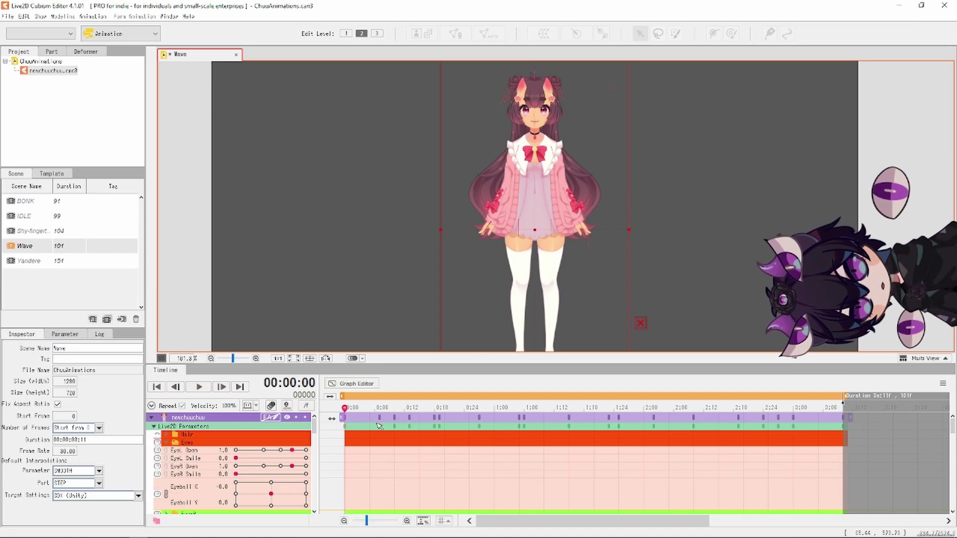
# Find the Arms parameters in the timeline and examine the R Shoulder motion from frame 0 to frame 18
pyautogui.scroll(-4, 382, 428)
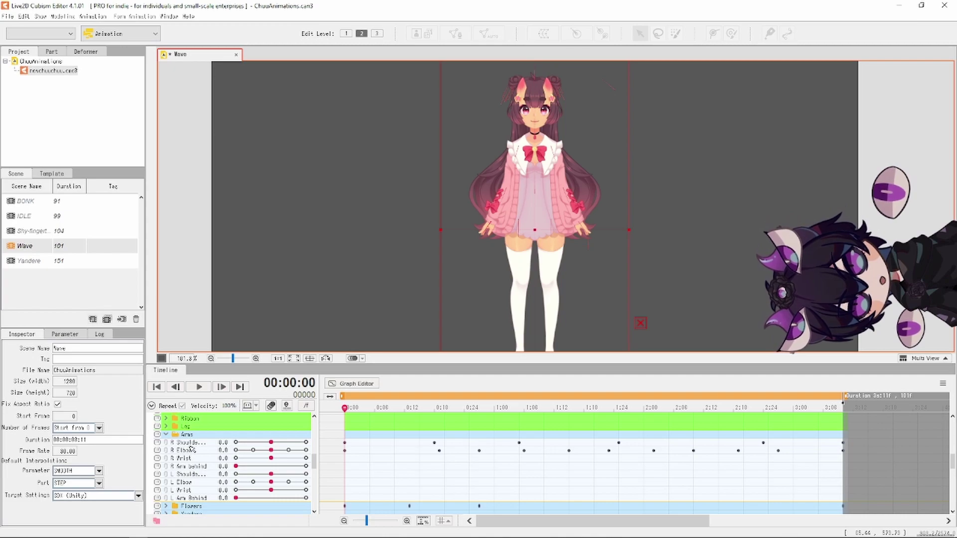
pyautogui.click(227, 442)
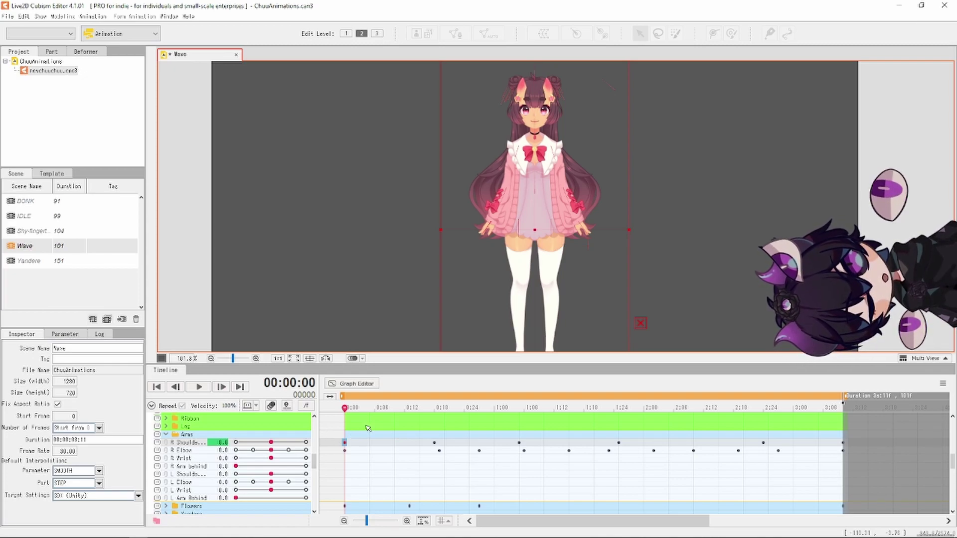
pyautogui.moveTo(348, 408)
pyautogui.mouseDown()
pyautogui.moveTo(357, 408)
pyautogui.moveTo(344, 408)
pyautogui.mouseUp()
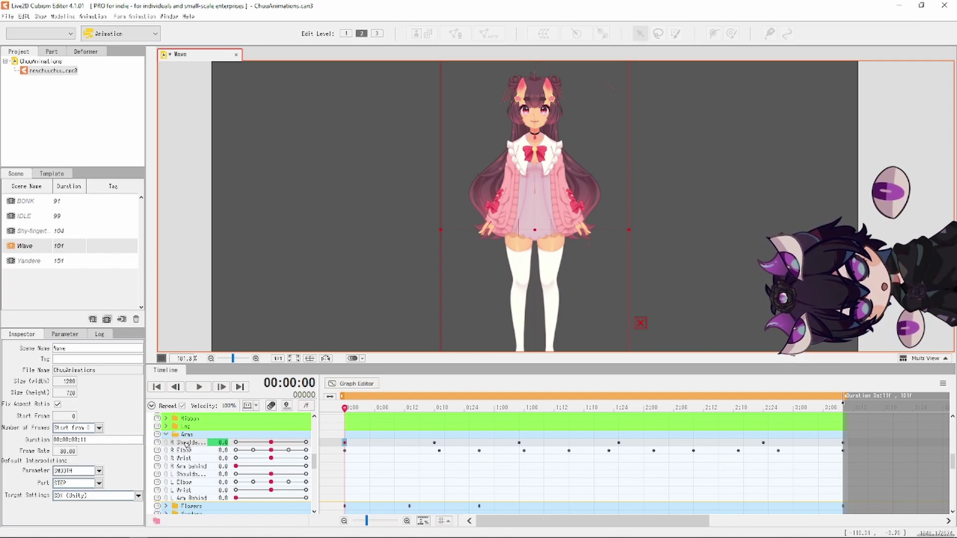
pyautogui.moveTo(265, 445); pyautogui.dragTo(316, 446)
pyautogui.moveTo(345, 409); pyautogui.dragTo(436, 411)
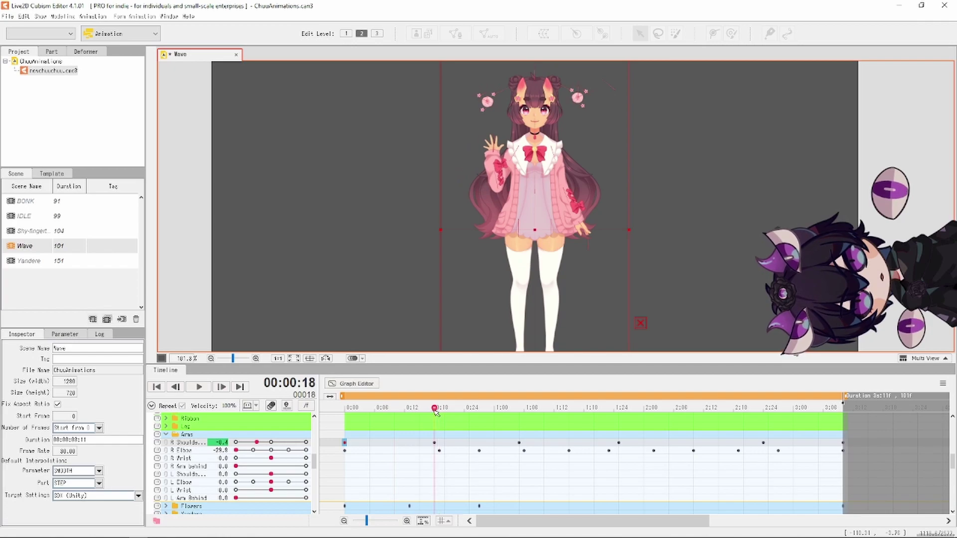
# Inspect the R Shoulder keyframes at frames 18, 55 and 84, and return the playhead to frame 0
pyautogui.click(435, 443)
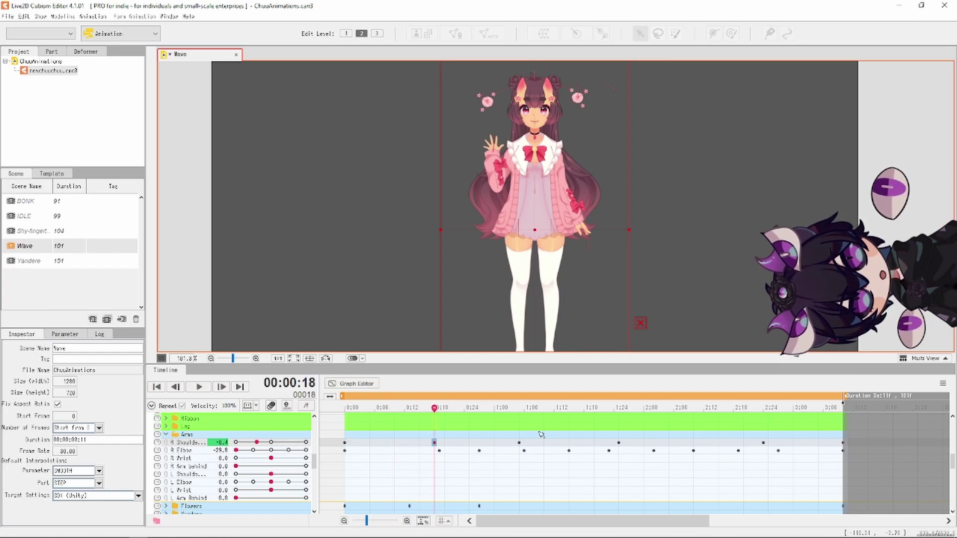
pyautogui.moveTo(435, 408); pyautogui.dragTo(514, 409)
pyautogui.click(628, 421)
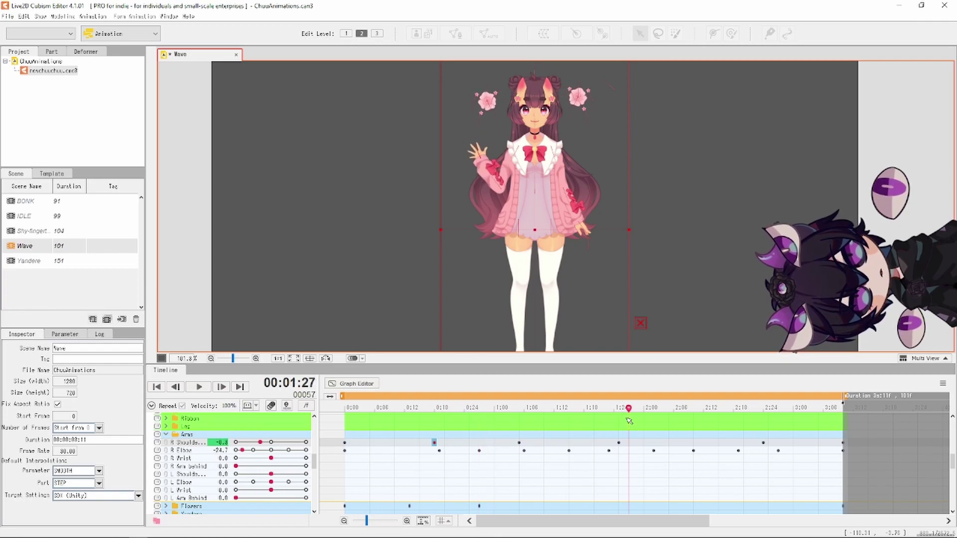
pyautogui.click(619, 442)
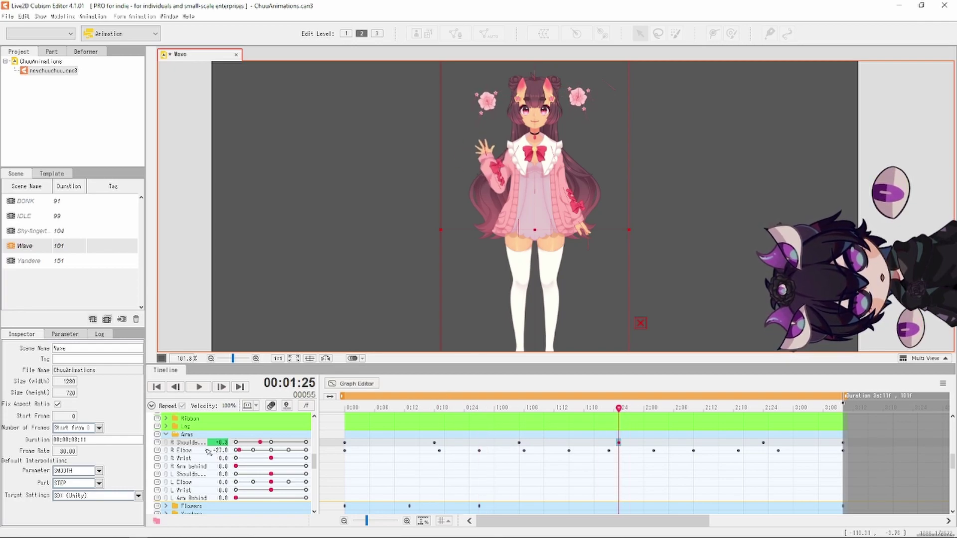
pyautogui.click(763, 442)
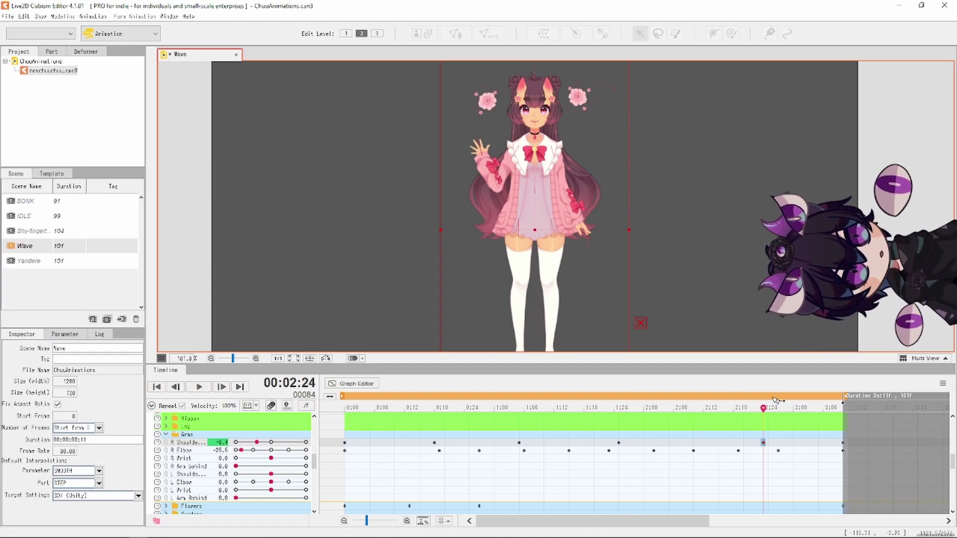
pyautogui.moveTo(771, 409); pyautogui.dragTo(306, 383)
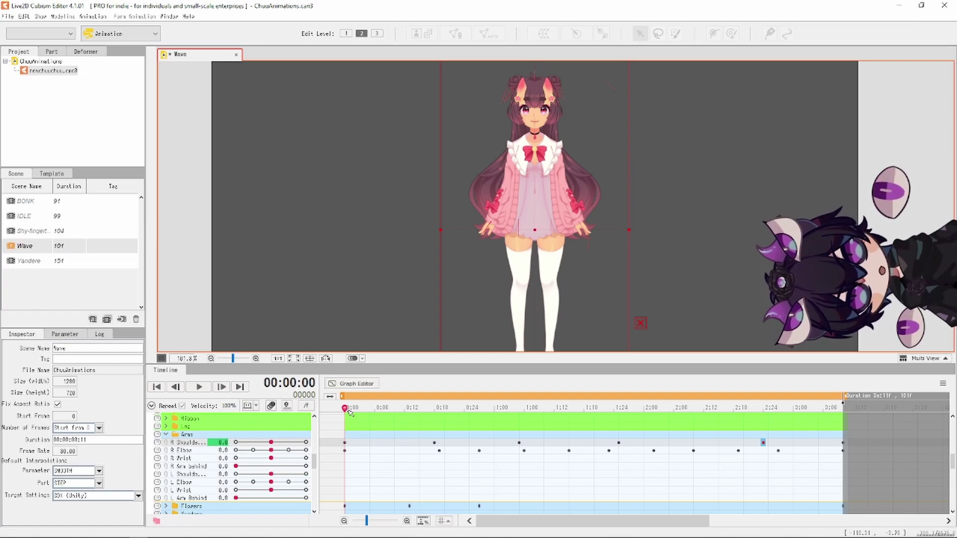
# Look over the arm keyframe rows, play the waving animation from the start and rewind to frame 0
pyautogui.moveTo(349, 410); pyautogui.dragTo(250, 471)
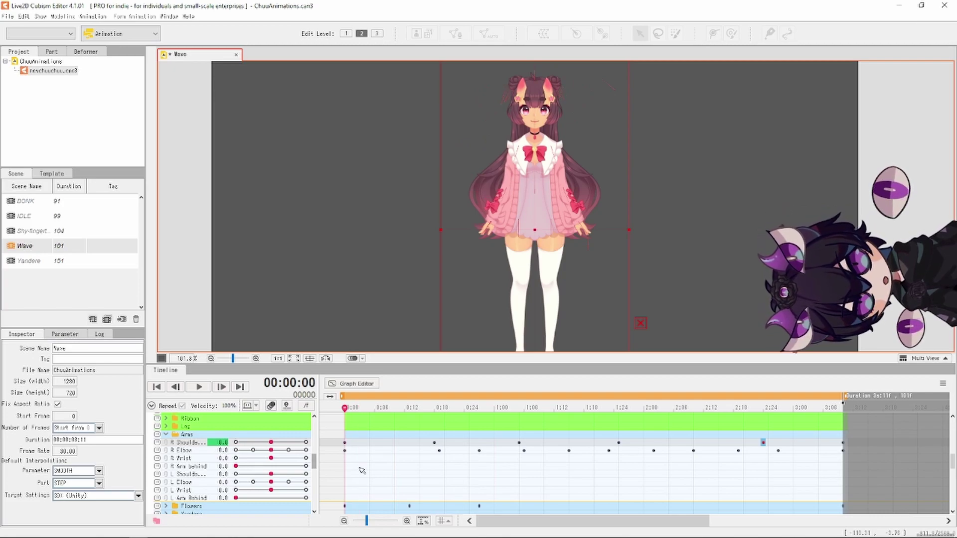
pyautogui.scroll(-3, 362, 471)
pyautogui.scroll(3, 362, 471)
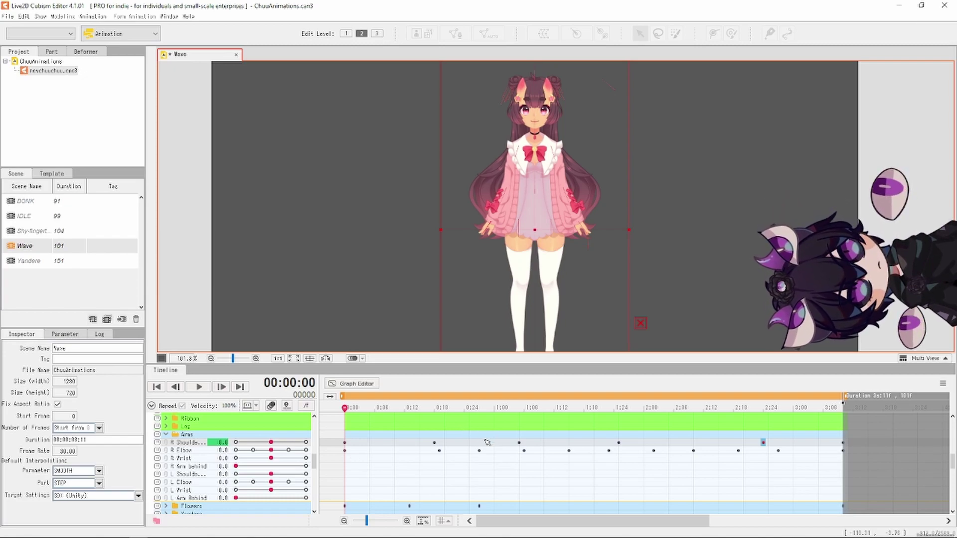
pyautogui.click(389, 467)
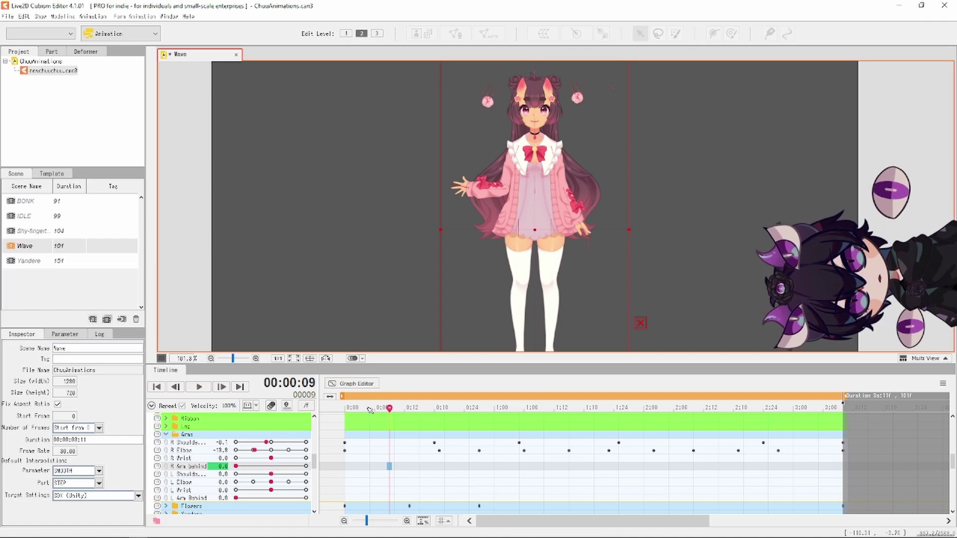
pyautogui.click(157, 387)
pyautogui.click(198, 388)
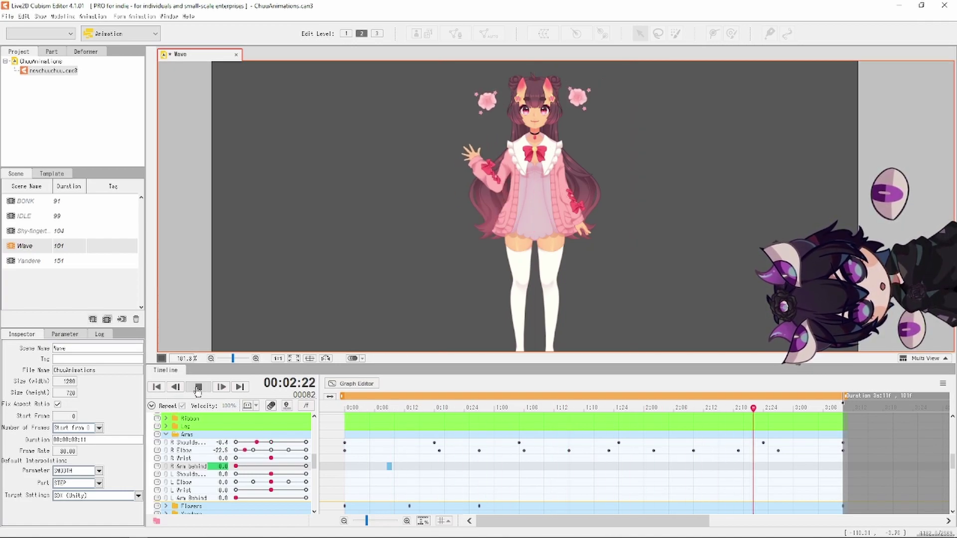
pyautogui.click(198, 388)
pyautogui.click(157, 387)
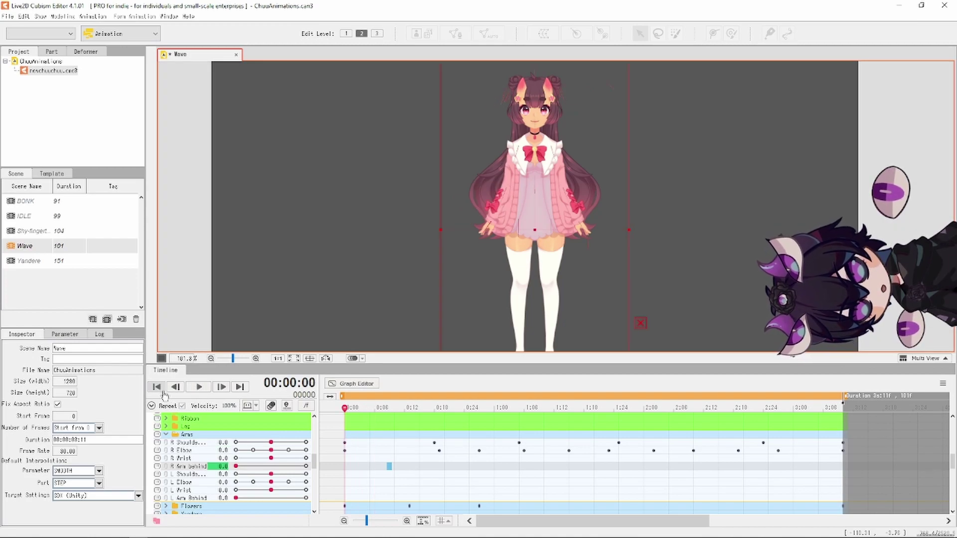
# Delete all the R Shoulder and R Elbow keyframes and scrub the timeline to check the arm
pyautogui.click(343, 451)
pyautogui.moveTo(341, 452); pyautogui.dragTo(870, 442)
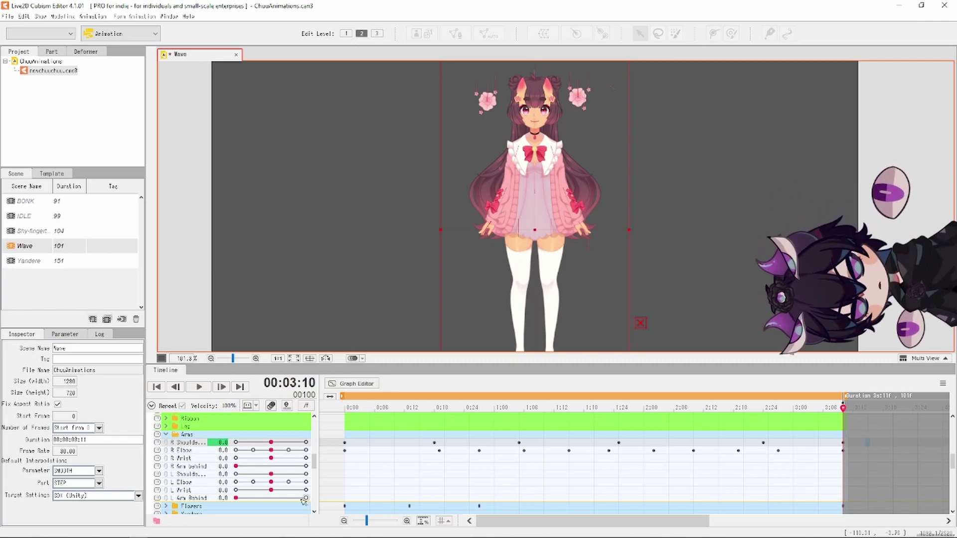
pyautogui.moveTo(341, 455); pyautogui.dragTo(843, 447)
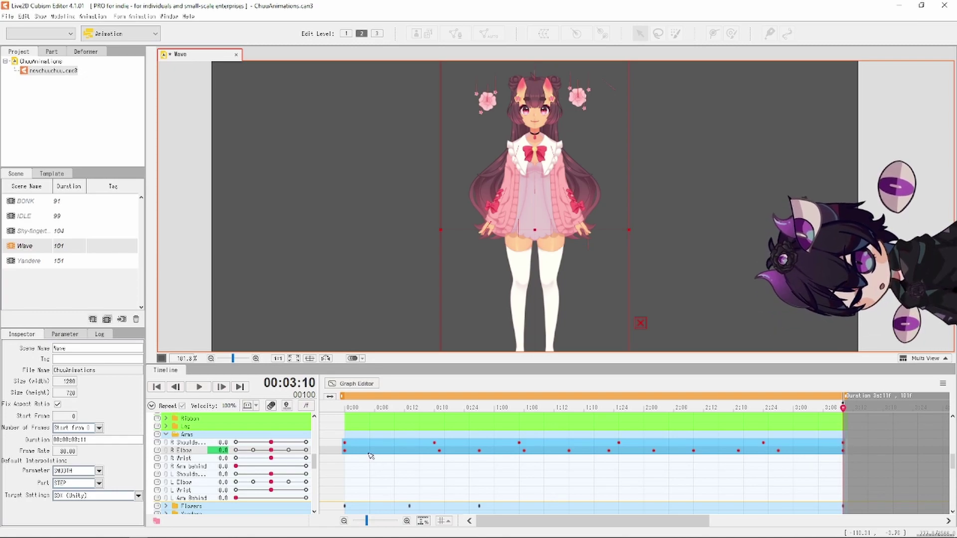
pyautogui.click(896, 443)
pyautogui.moveTo(857, 458); pyautogui.dragTo(331, 445)
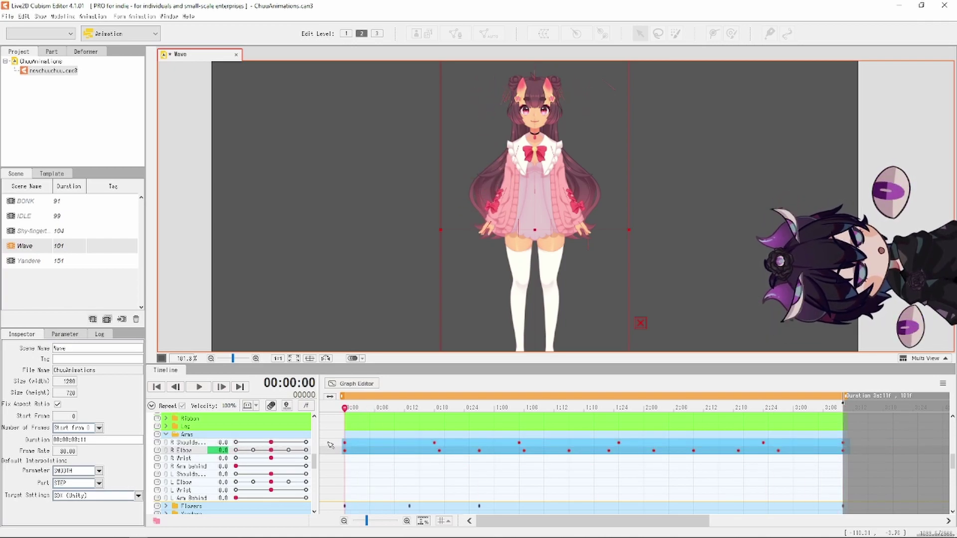
pyautogui.press('Delete')
pyautogui.click(385, 408)
pyautogui.moveTo(385, 408); pyautogui.dragTo(299, 416)
pyautogui.click(947, 450)
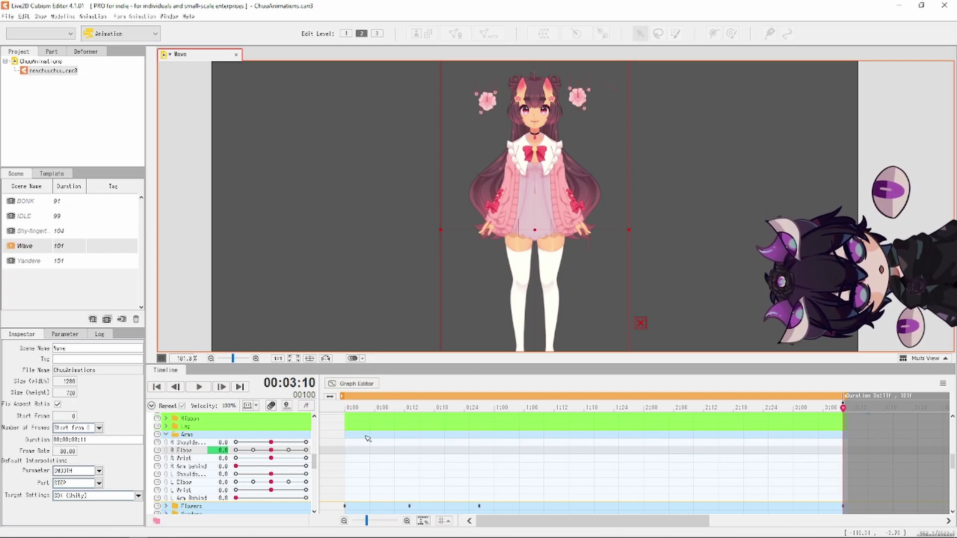
# Add keyframes on frame 0 for R Shoulder and R Elbow at value 0.0
pyautogui.click(346, 437)
pyautogui.click(271, 443)
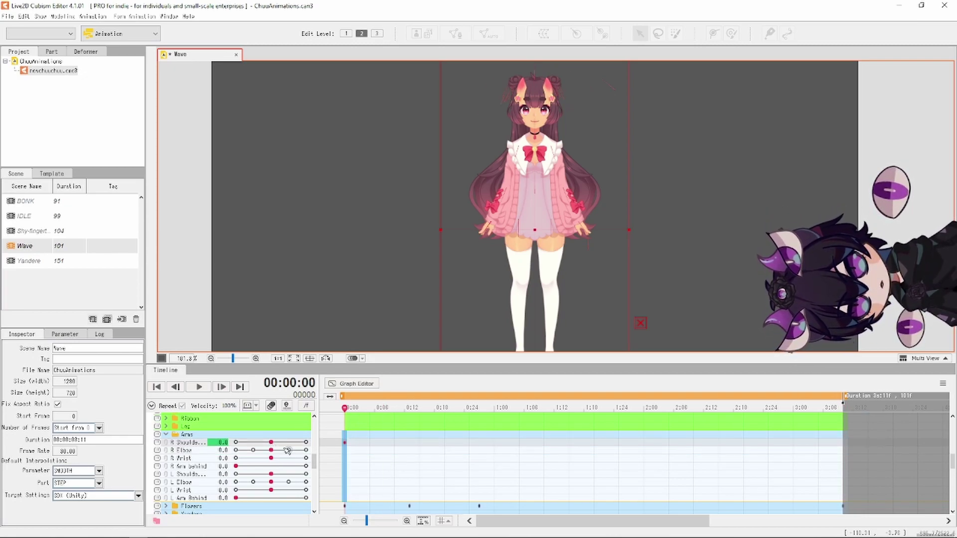
pyautogui.click(272, 451)
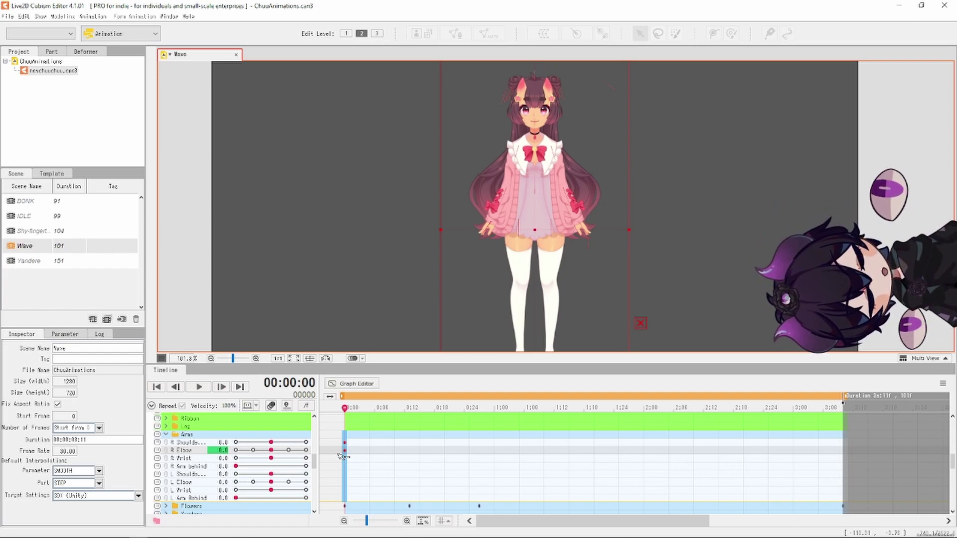
# Move the R Shoulder and R Elbow keyframes from frame 0 to frame 38
pyautogui.moveTo(345, 408)
pyautogui.mouseDown()
pyautogui.moveTo(369, 408)
pyautogui.moveTo(345, 407)
pyautogui.mouseUp()
pyautogui.click(419, 442)
pyautogui.moveTo(353, 454); pyautogui.dragTo(533, 449)
# Add an R Shoulder keyframe on frame 52 and play the scene from the start
pyautogui.moveTo(346, 419); pyautogui.dragTo(605, 424)
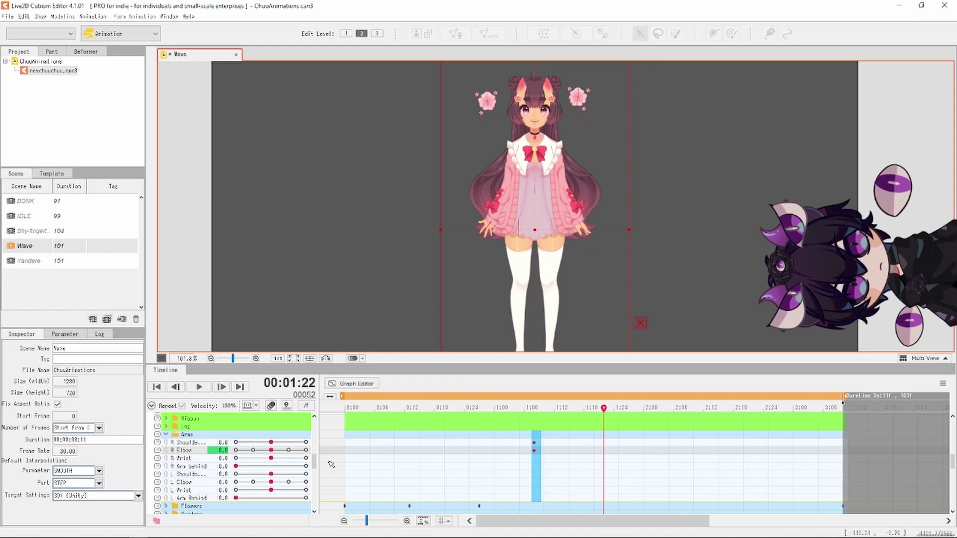
pyautogui.moveTo(271, 442); pyautogui.dragTo(304, 443)
pyautogui.click(576, 410)
pyautogui.click(156, 386)
pyautogui.click(199, 386)
pyautogui.click(199, 387)
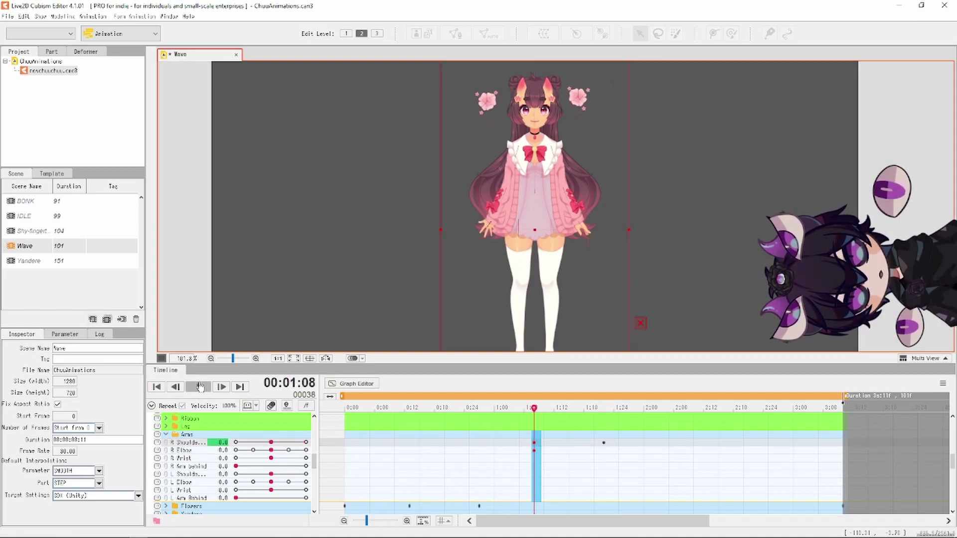
# Set the R Shoulder keyframe on frame 38 to -1.0 and play the scene from the start
pyautogui.moveTo(272, 442); pyautogui.dragTo(298, 443)
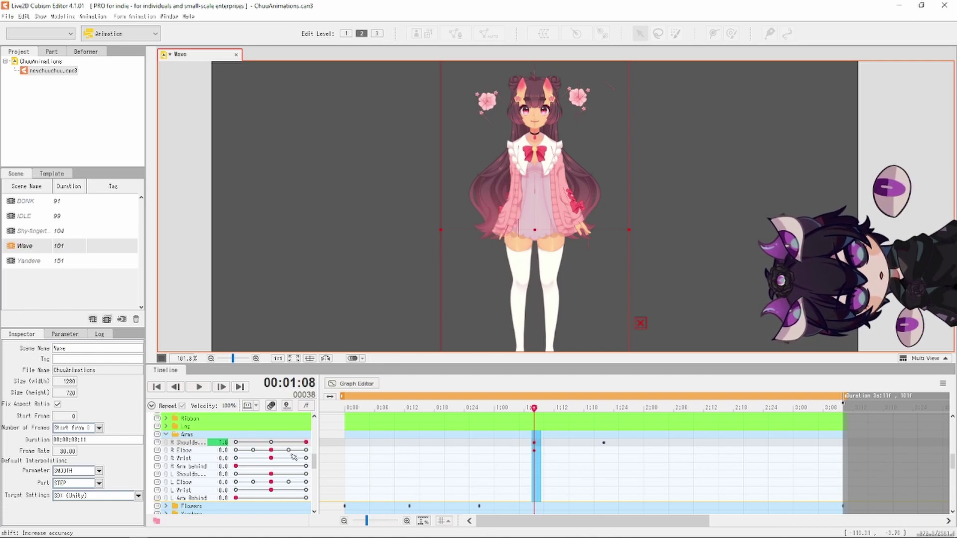
pyautogui.click(156, 387)
pyautogui.click(199, 387)
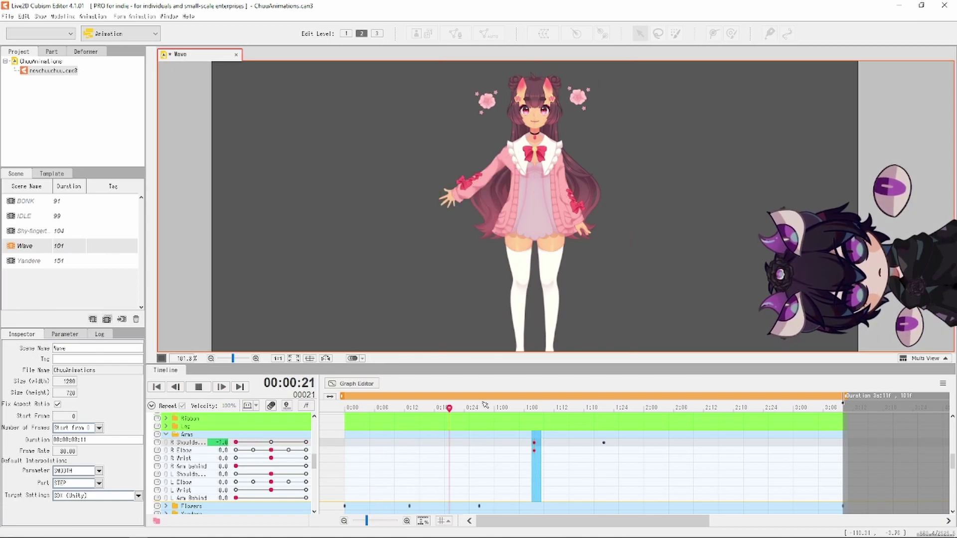
pyautogui.click(199, 387)
pyautogui.click(156, 387)
# Move the R Shoulder and R Elbow keyframes back to frame 0 and remove the extra R Shoulder keyframe
pyautogui.moveTo(646, 442); pyautogui.dragTo(331, 450)
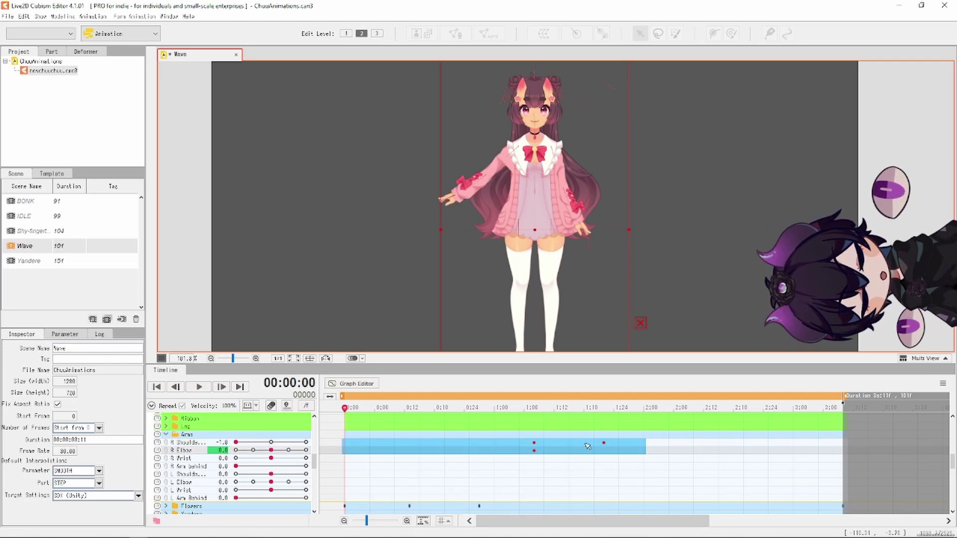
pyautogui.moveTo(538, 448); pyautogui.dragTo(349, 447)
pyautogui.moveTo(449, 457); pyautogui.dragTo(399, 447)
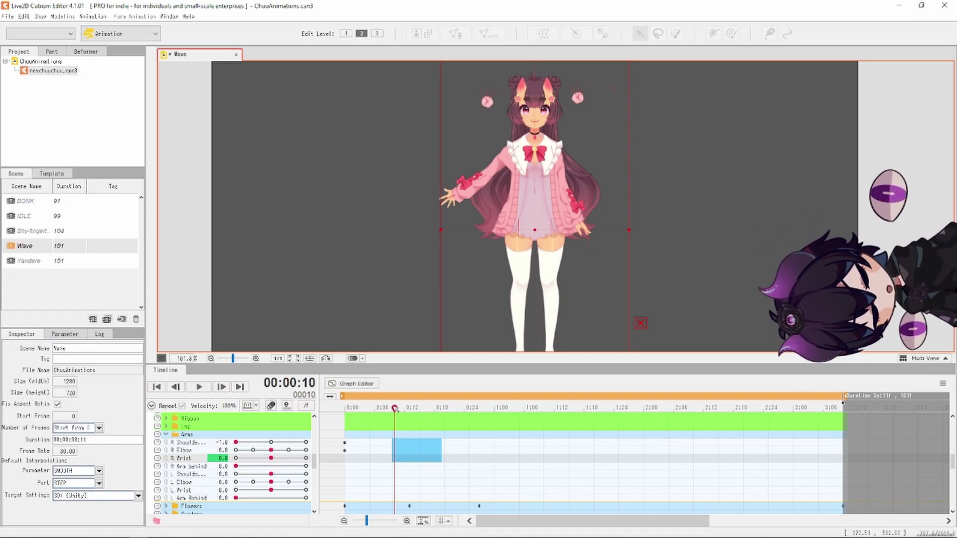
# Reset R Shoulder to 0.0 on frame 0 and key it at -0.5 on frame 14
pyautogui.moveTo(395, 407); pyautogui.dragTo(334, 434)
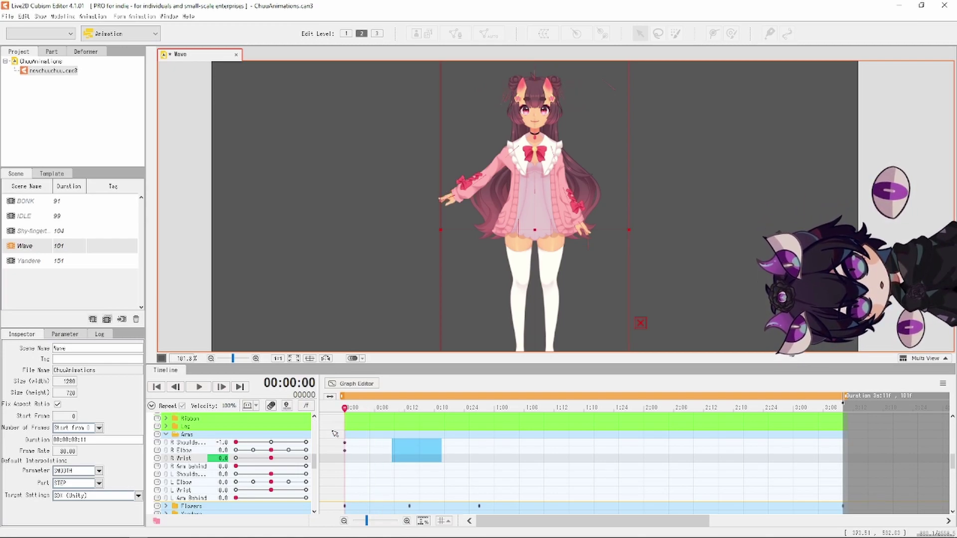
pyautogui.click(344, 443)
pyautogui.moveTo(344, 409); pyautogui.dragTo(415, 434)
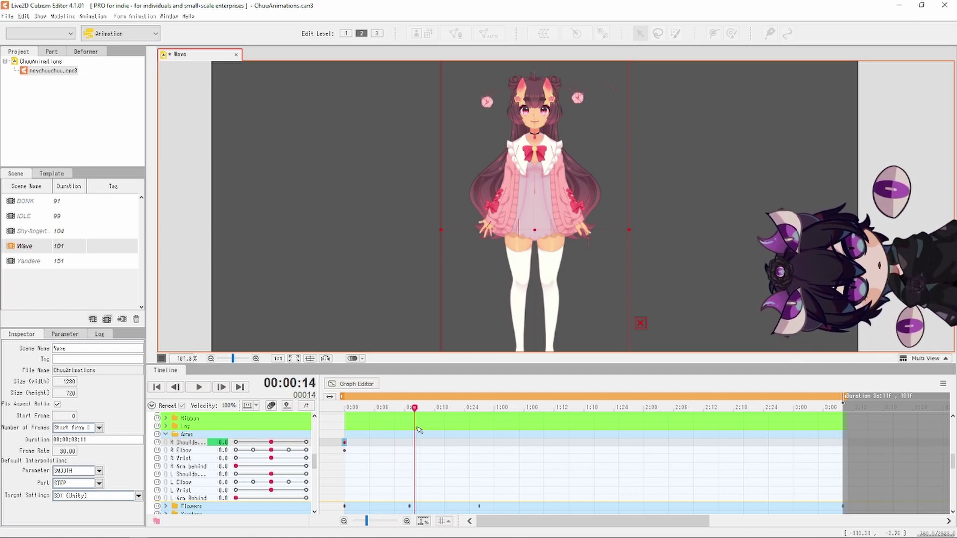
pyautogui.moveTo(273, 445); pyautogui.dragTo(257, 444)
# Add an R Elbow keyframe on frame 17, lower its value to bend the arm, and scrub through the motion
pyautogui.moveTo(418, 411); pyautogui.dragTo(433, 411)
pyautogui.click(274, 451)
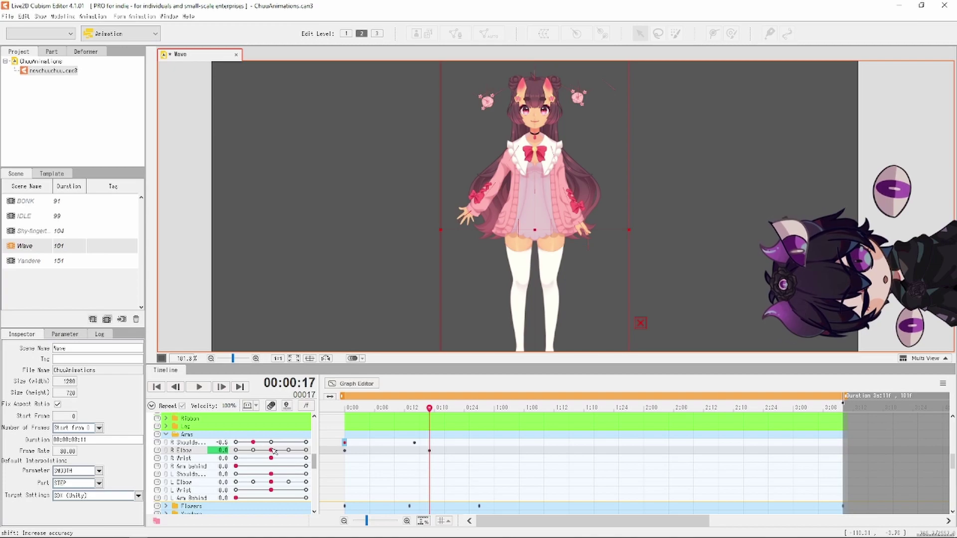
pyautogui.moveTo(273, 450); pyautogui.dragTo(262, 453)
pyautogui.moveTo(430, 409); pyautogui.dragTo(389, 409)
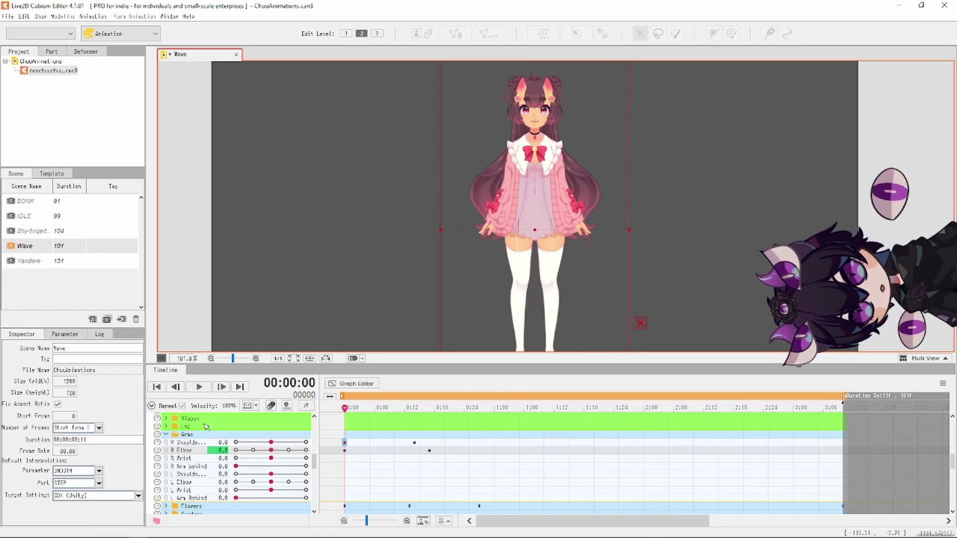
# Play the new shoulder and elbow motion from the start and return to frame 0
pyautogui.click(198, 387)
pyautogui.click(199, 387)
pyautogui.moveTo(459, 409); pyautogui.dragTo(424, 409)
pyautogui.press('Home')
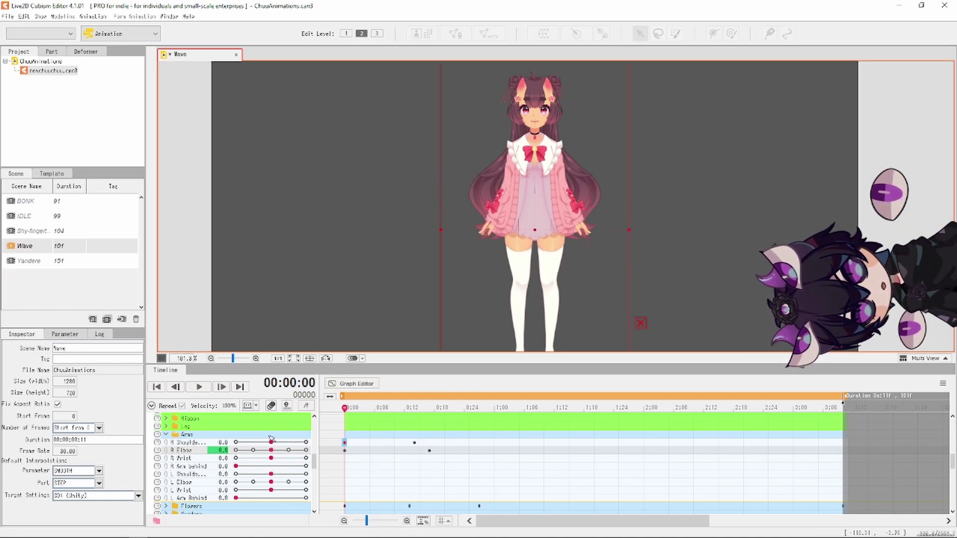
# Try the R Shoulder and R Elbow end keyframes at frames 12 and 15 and play the faster motion
pyautogui.click(199, 387)
pyautogui.click(198, 388)
pyautogui.moveTo(445, 461); pyautogui.dragTo(427, 455)
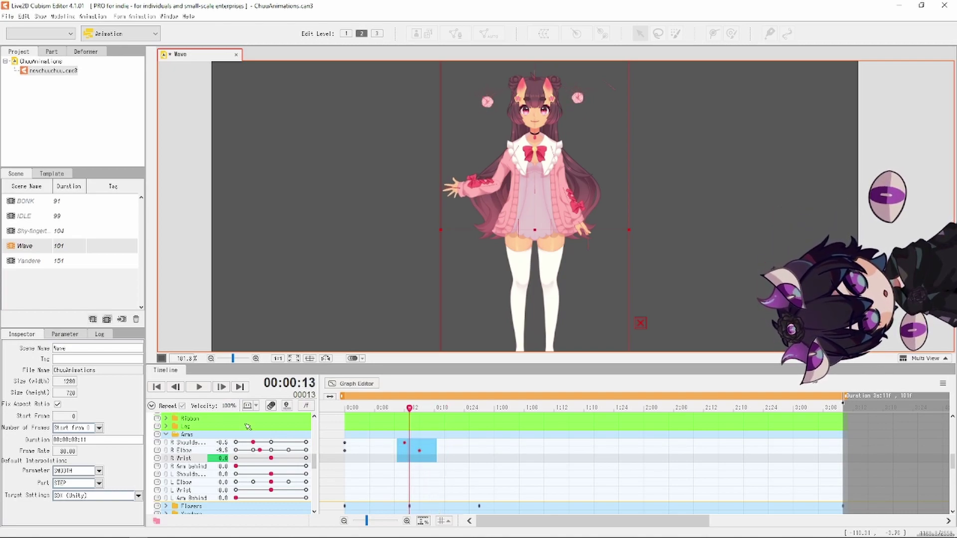
pyautogui.click(156, 387)
pyautogui.click(199, 387)
pyautogui.click(198, 387)
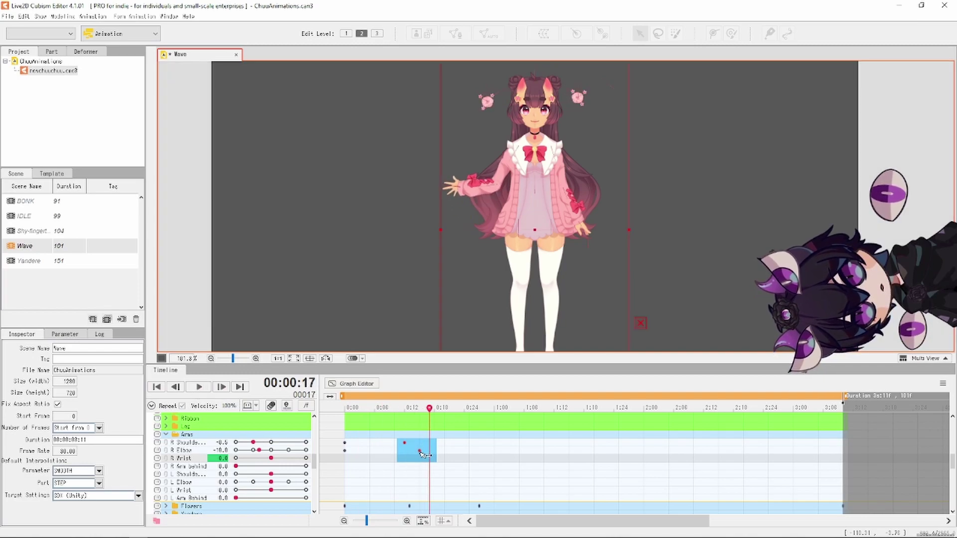
# Try both arm keyframes at frames 26 and 29, play the slower motion, and return them to frames 14 and 17
pyautogui.moveTo(419, 451); pyautogui.dragTo(489, 451)
pyautogui.click(156, 387)
pyautogui.click(198, 387)
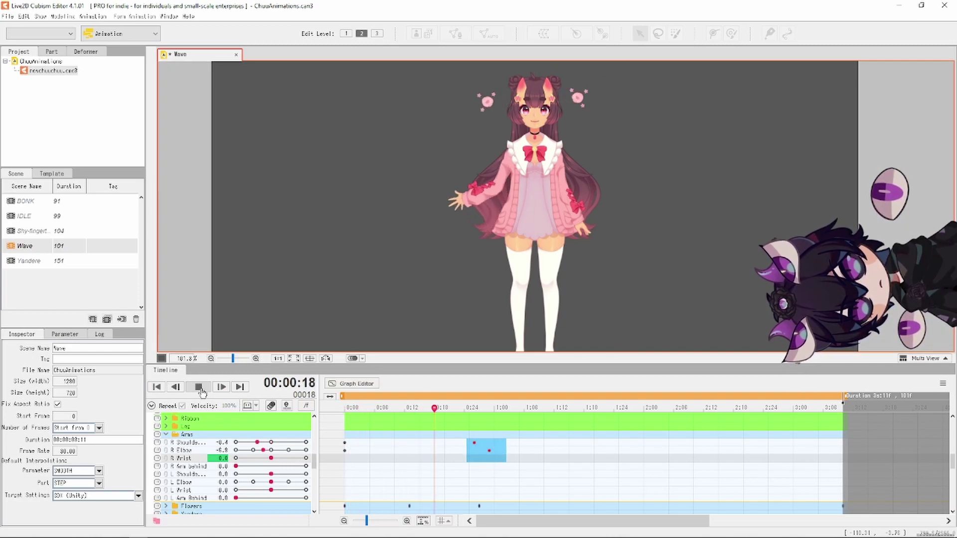
pyautogui.moveTo(494, 455); pyautogui.dragTo(435, 465)
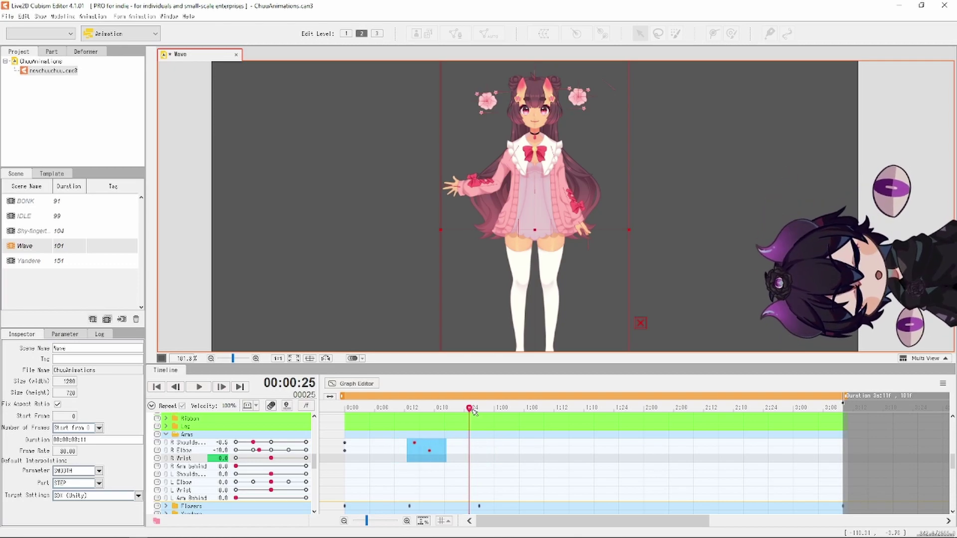
pyautogui.press('Home')
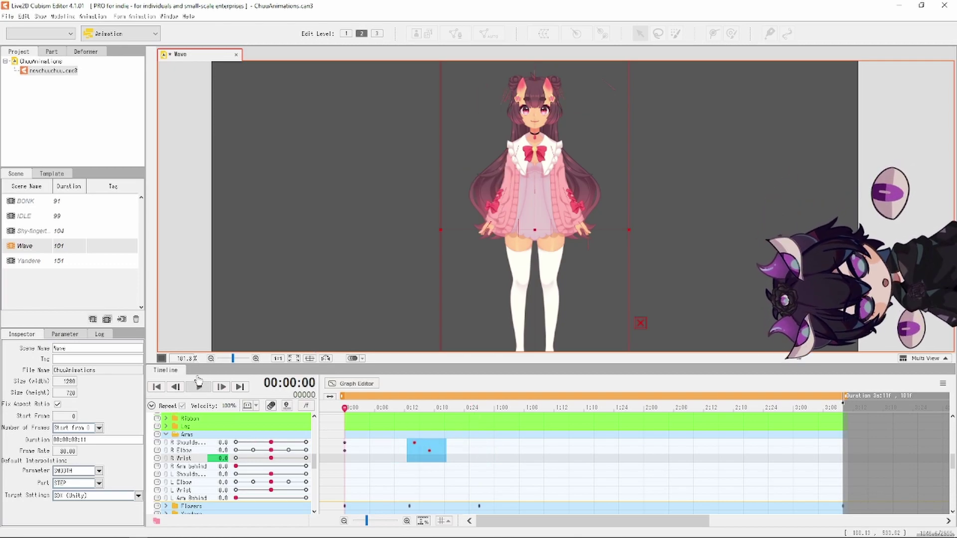
# Set the R Elbow keyframe on frame 17 to -30.0 so the forearm is raised
pyautogui.click(459, 450)
pyautogui.click(465, 413)
pyautogui.click(434, 451)
pyautogui.click(429, 452)
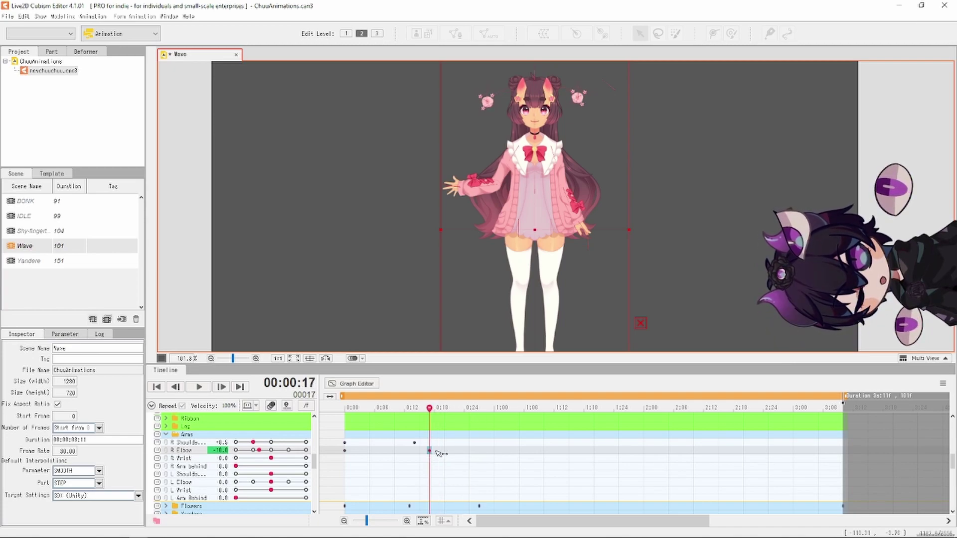
pyautogui.moveTo(257, 451); pyautogui.dragTo(237, 452)
# Key R Shoulder at -0.3 on frame 26 and at -0.6 on frame 34
pyautogui.click(459, 409)
pyautogui.click(474, 409)
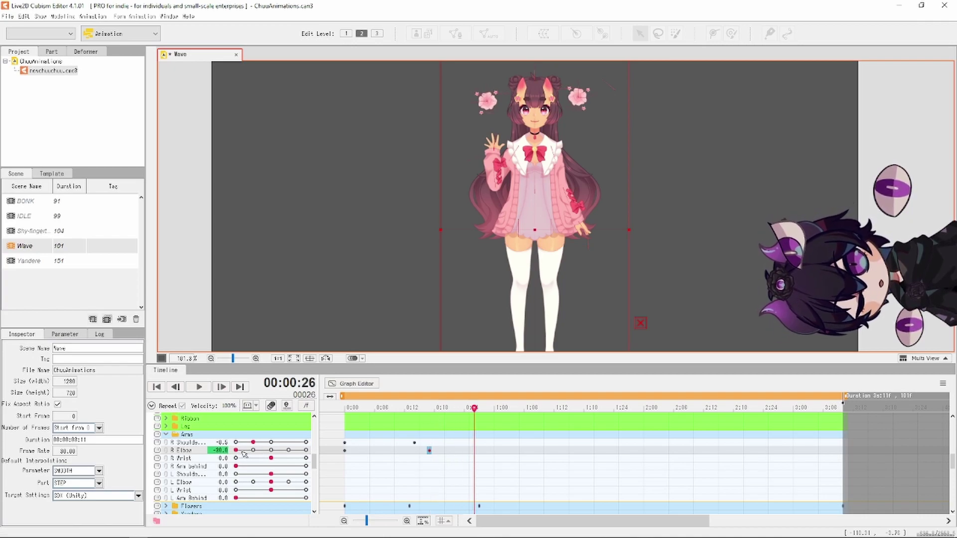
pyautogui.moveTo(257, 443); pyautogui.dragTo(263, 444)
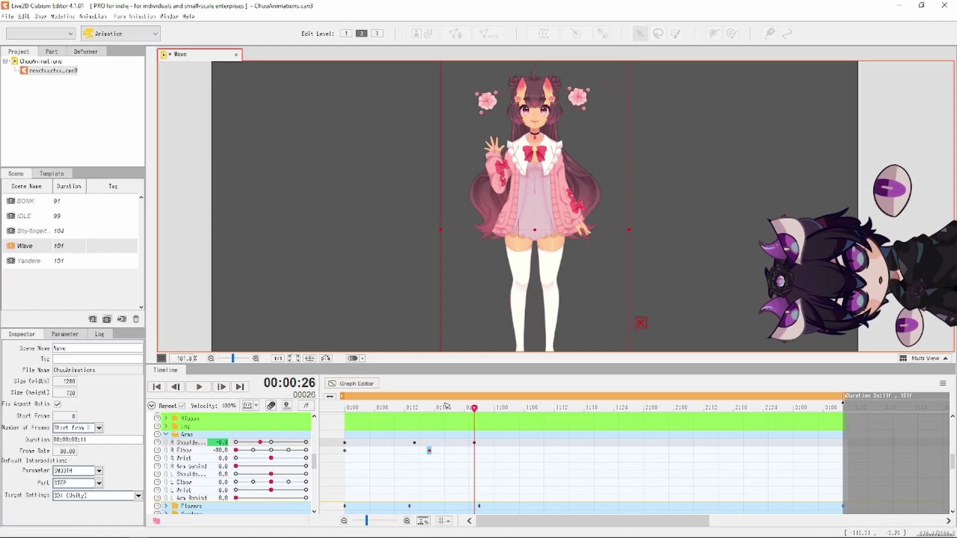
pyautogui.moveTo(475, 408); pyautogui.dragTo(514, 409)
pyautogui.moveTo(260, 443); pyautogui.dragTo(249, 442)
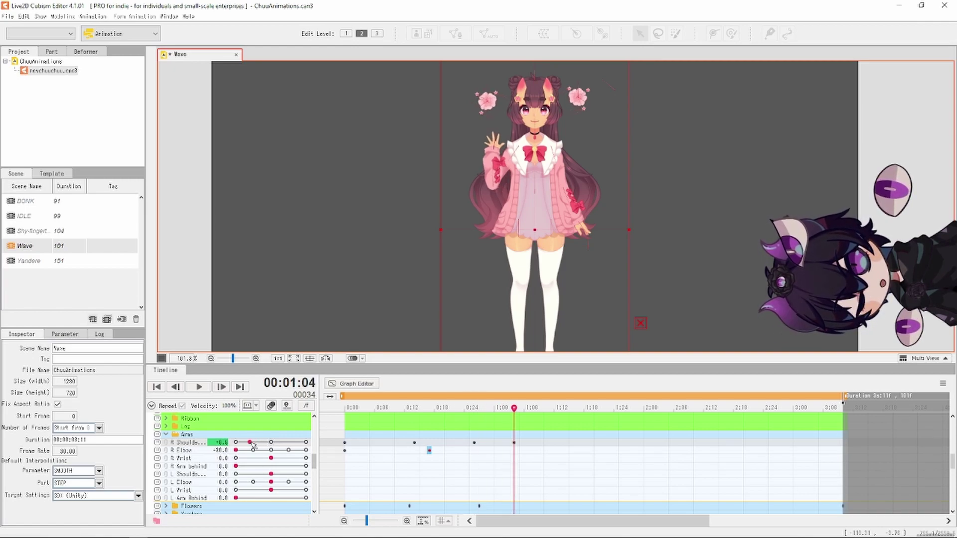
# Move the last two R Shoulder keyframes to frames 31 and 49 and play the result from the start
pyautogui.moveTo(514, 443); pyautogui.dragTo(588, 443)
pyautogui.click(475, 443)
pyautogui.moveTo(475, 443); pyautogui.dragTo(499, 443)
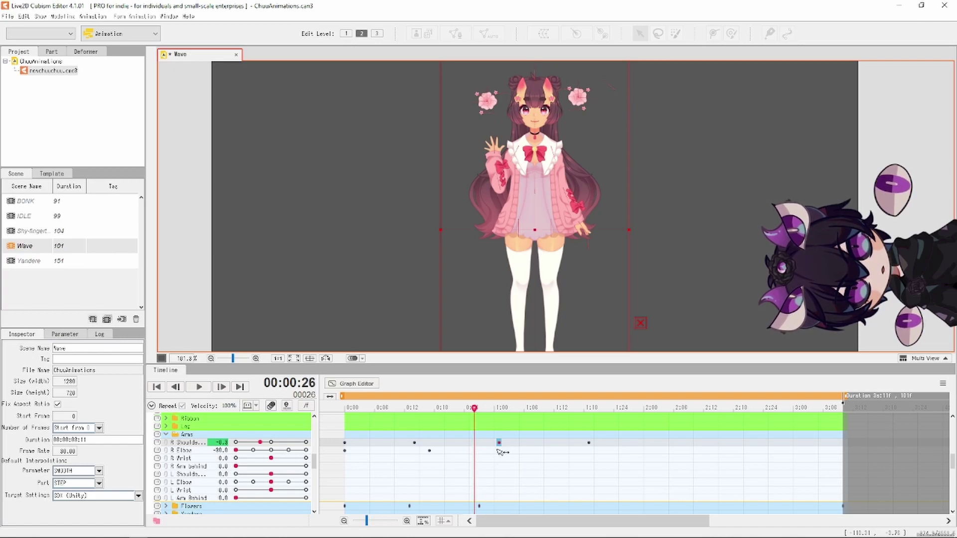
pyautogui.click(157, 387)
pyautogui.click(199, 387)
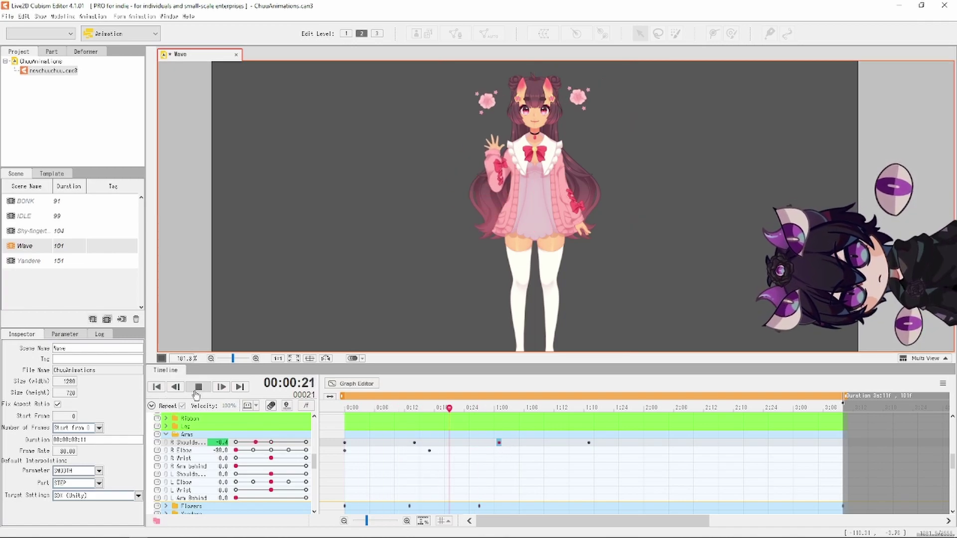
pyautogui.click(198, 388)
# Key R Elbow at -22.0 on frame 30 and at -11.0 on frame 42
pyautogui.click(495, 418)
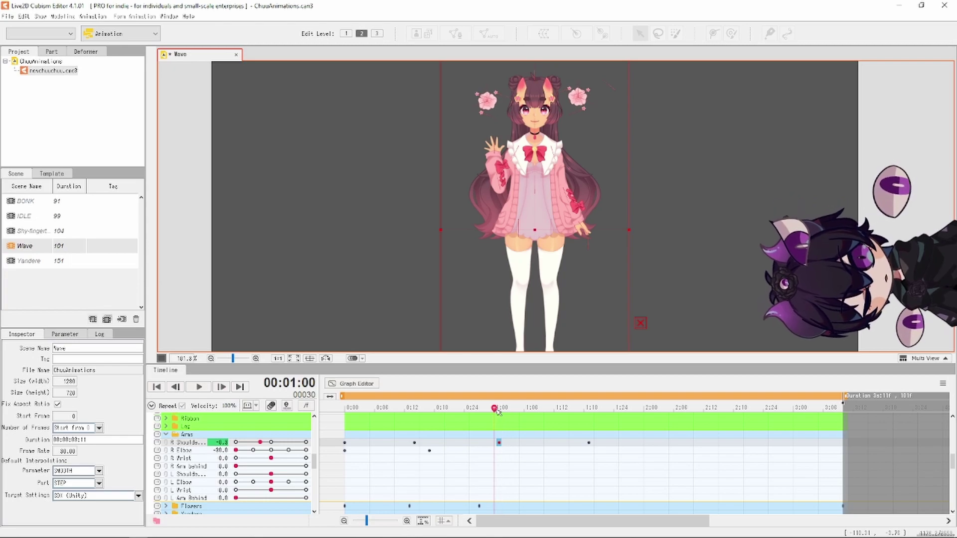
pyautogui.moveTo(236, 451); pyautogui.dragTo(251, 452)
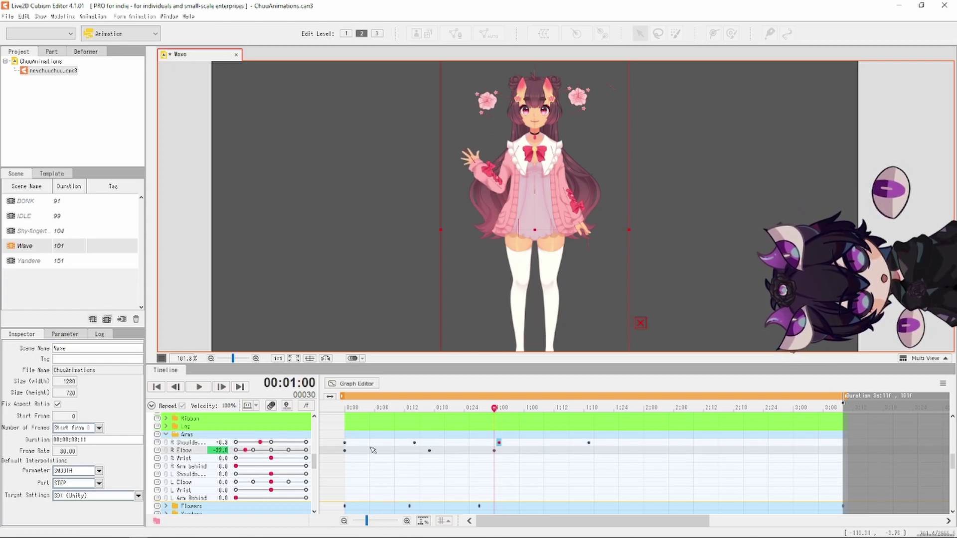
pyautogui.moveTo(500, 410); pyautogui.dragTo(554, 410)
pyautogui.moveTo(246, 450); pyautogui.dragTo(259, 450)
# Play the updated Wave animation from the start and return to frame 0
pyautogui.click(199, 387)
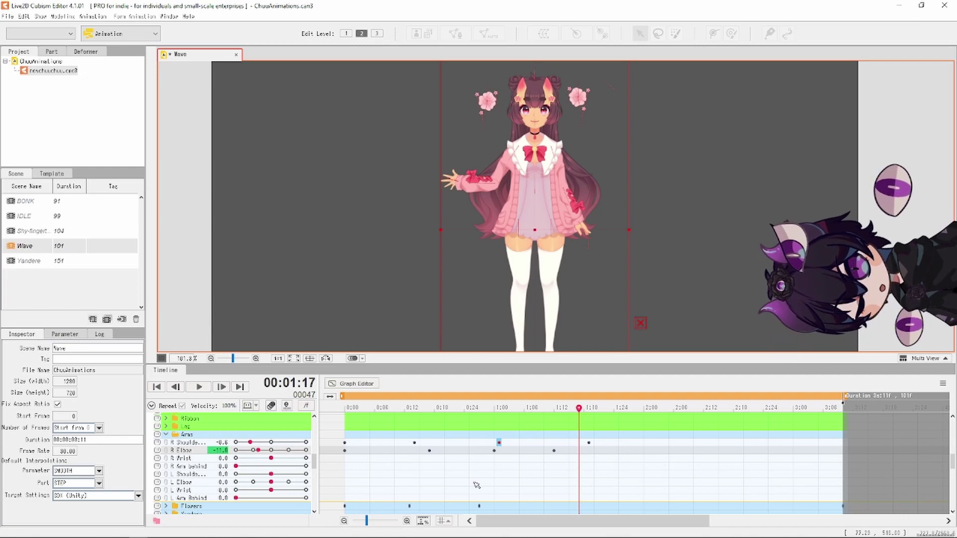
pyautogui.scroll(-4, 209, 473)
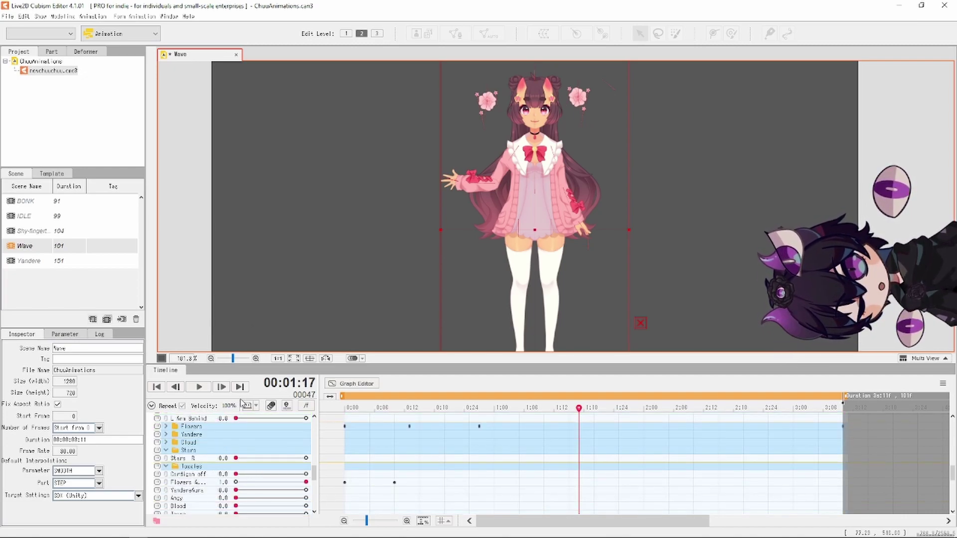
pyautogui.click(157, 387)
pyautogui.click(199, 387)
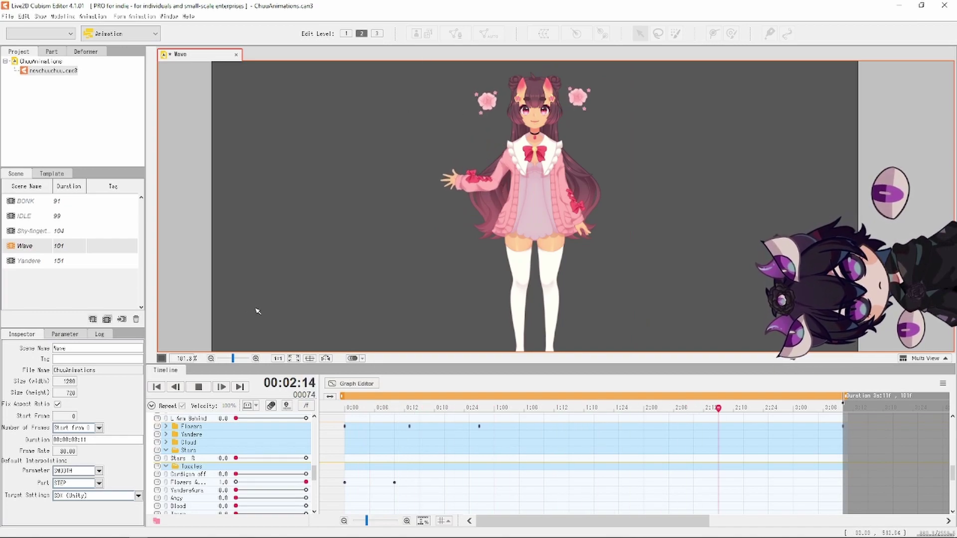
pyautogui.click(199, 387)
pyautogui.click(156, 387)
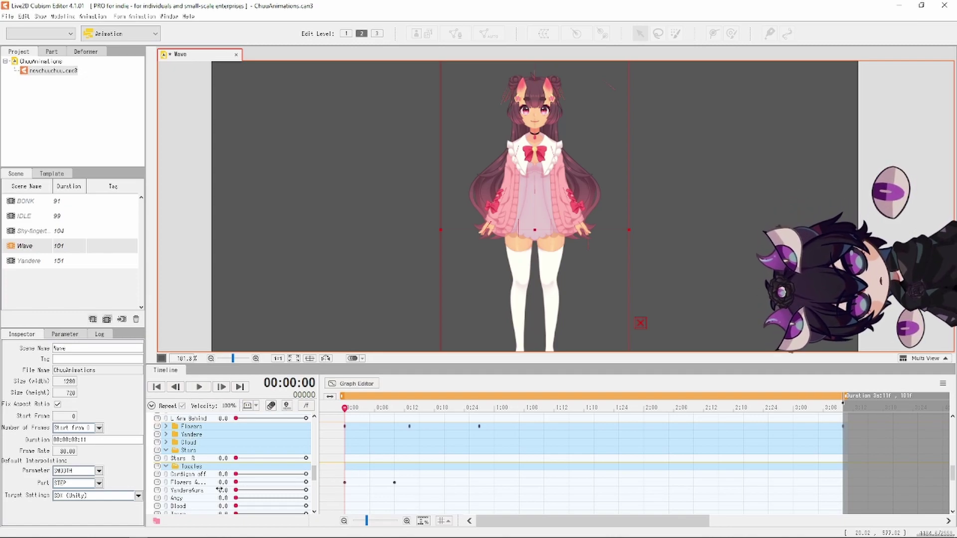
# Look through the toggle and hand parameters in the timeline and find the Flowers A... toggle
pyautogui.scroll(-3, 218, 490)
pyautogui.scroll(-3, 218, 490)
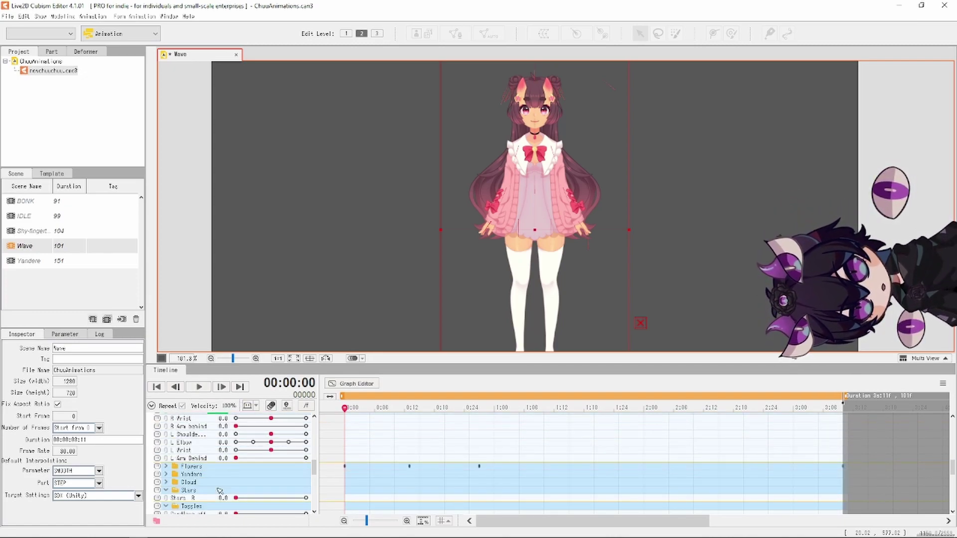
pyautogui.scroll(-5, 219, 491)
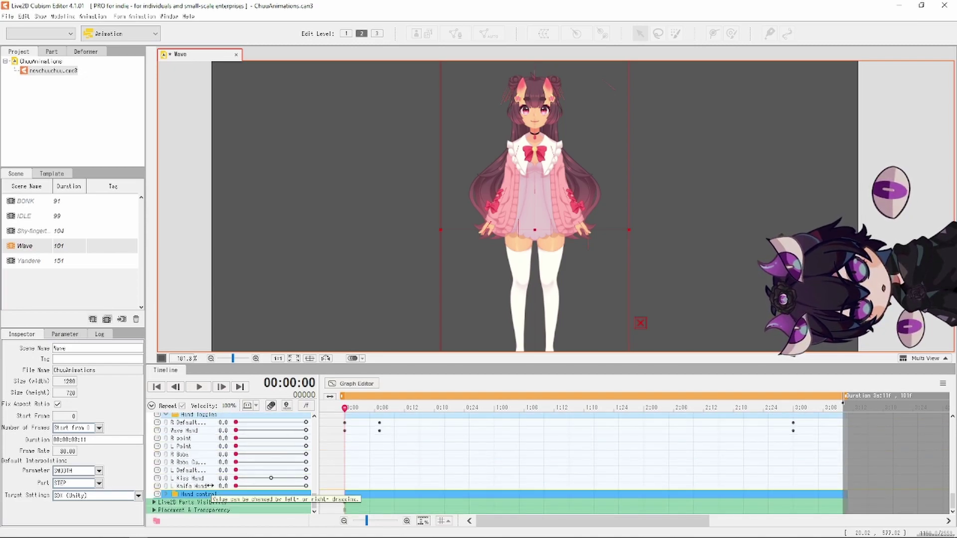
pyautogui.click(168, 494)
pyautogui.scroll(5, 169, 494)
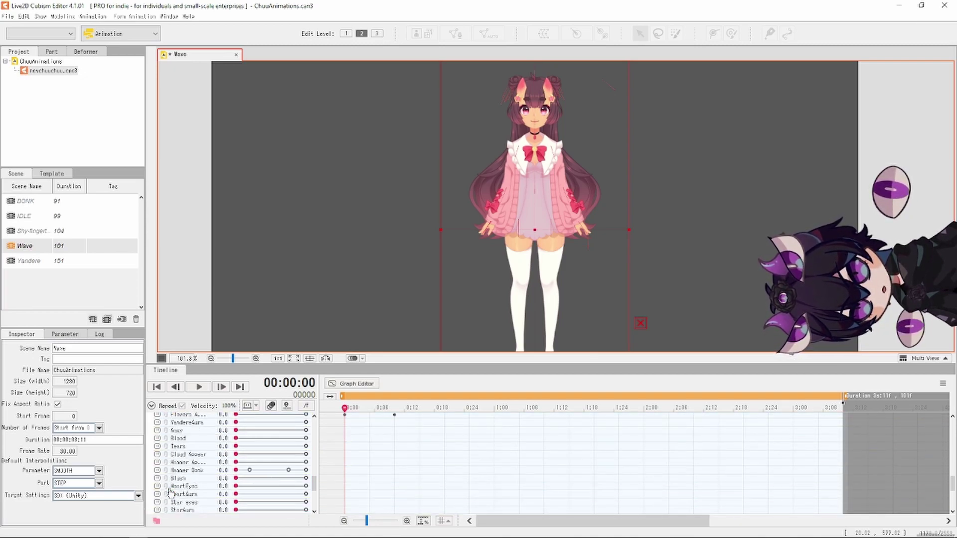
pyautogui.scroll(2, 169, 491)
pyautogui.click(192, 455)
pyautogui.moveTo(346, 410)
pyautogui.mouseDown()
pyautogui.moveTo(375, 410)
pyautogui.moveTo(345, 410)
pyautogui.mouseUp()
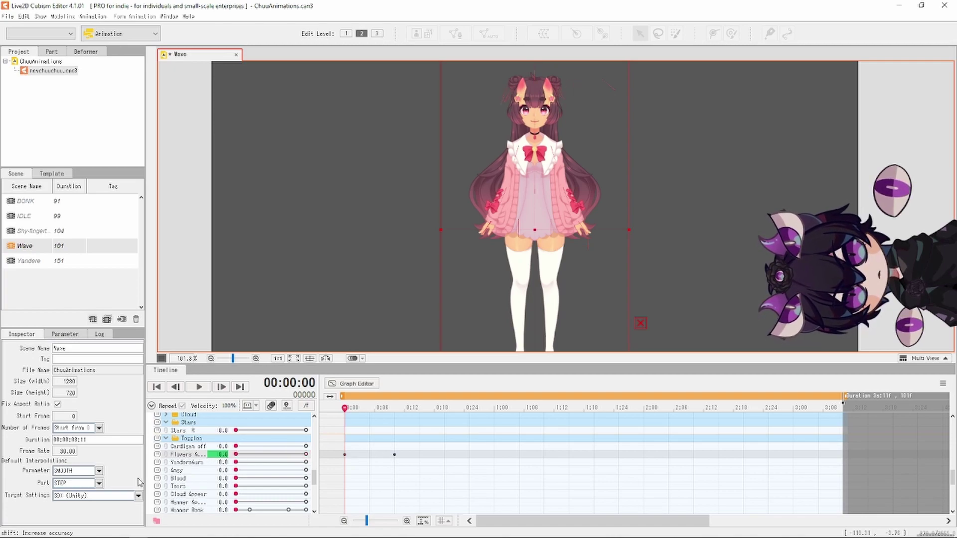
# Expand the Flowers group, set the Flowers A... toggle to 1.0 on frame 0, and raise Flowers open
pyautogui.scroll(2, 194, 472)
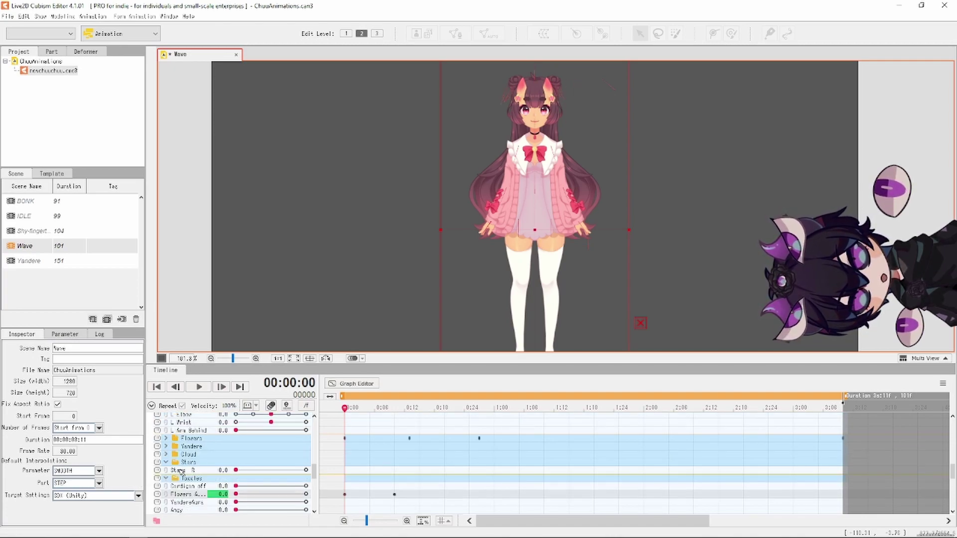
pyautogui.click(168, 438)
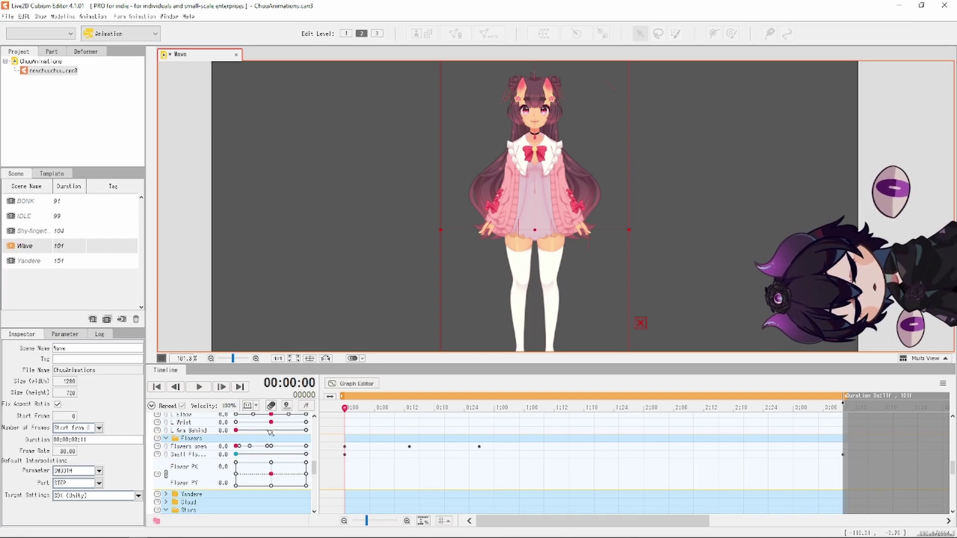
pyautogui.moveTo(349, 410)
pyautogui.mouseDown()
pyautogui.moveTo(454, 408)
pyautogui.moveTo(345, 408)
pyautogui.mouseUp()
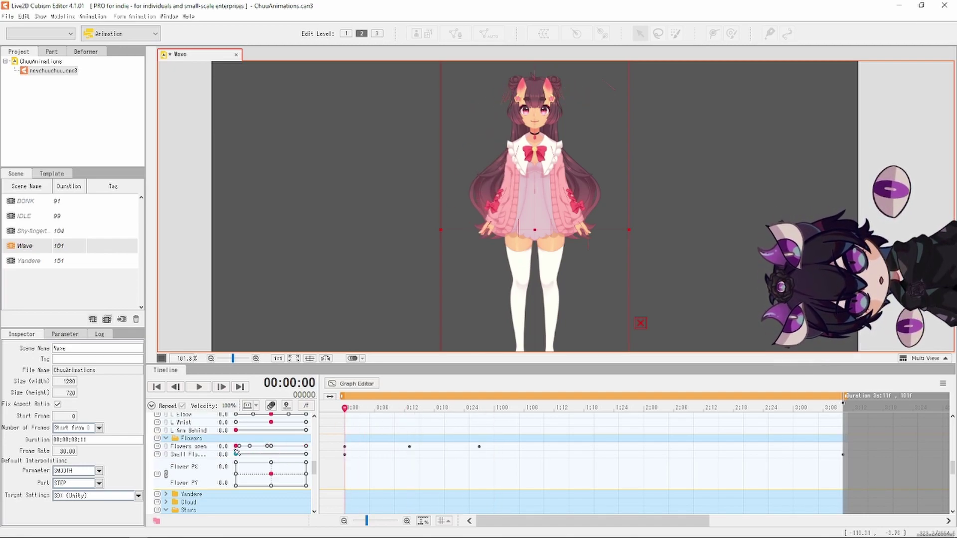
pyautogui.moveTo(237, 450); pyautogui.dragTo(250, 448)
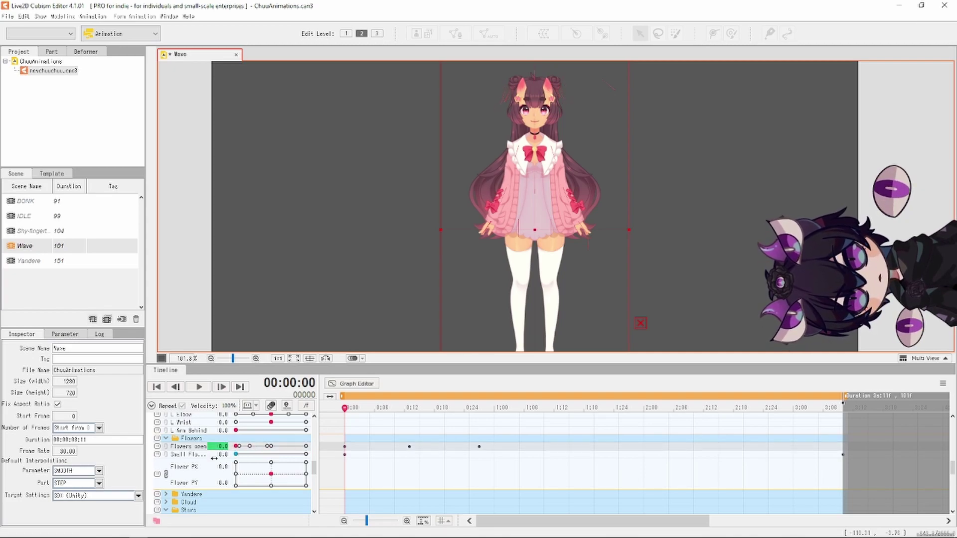
pyautogui.scroll(-3, 251, 461)
pyautogui.moveTo(237, 463)
pyautogui.mouseDown()
pyautogui.moveTo(251, 463)
pyautogui.moveTo(237, 457)
pyautogui.mouseUp()
pyautogui.scroll(3, 247, 456)
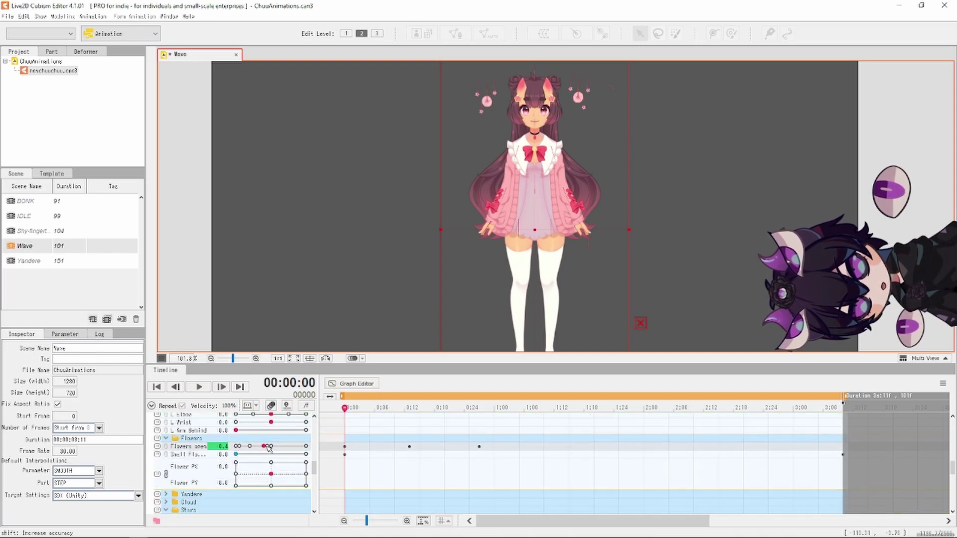
# Try the parameter below Flowers open and Flower PX/PY, remove the test Flower PX/PY keyframes on frame 0, and collapse the Flowers group
pyautogui.click(238, 455)
pyautogui.moveTo(237, 456); pyautogui.dragTo(314, 459)
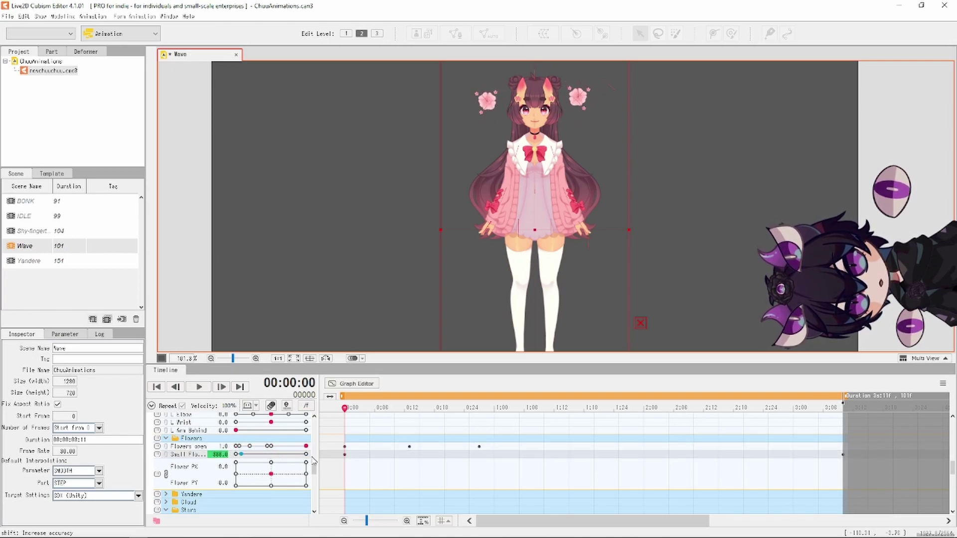
pyautogui.moveTo(241, 454); pyautogui.dragTo(239, 456)
pyautogui.click(272, 474)
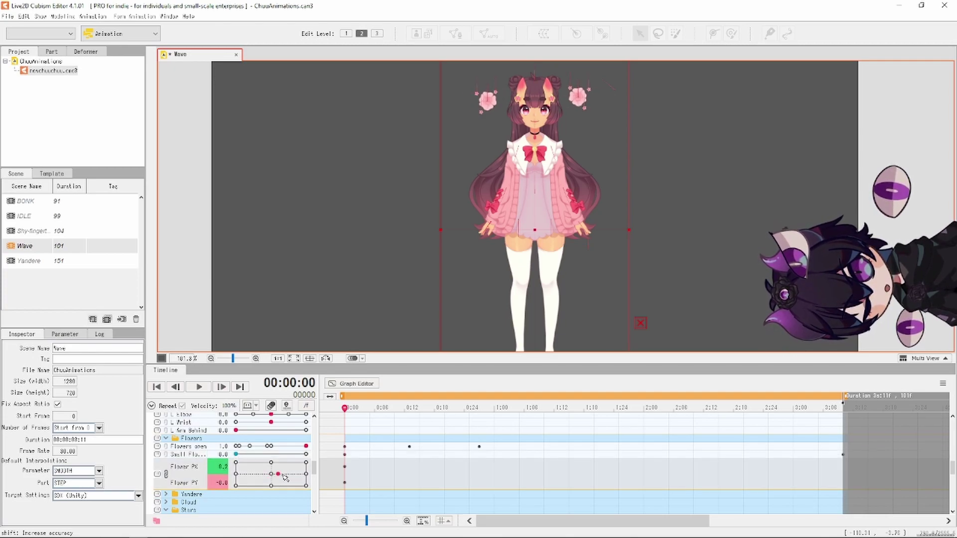
pyautogui.moveTo(340, 486); pyautogui.dragTo(347, 462)
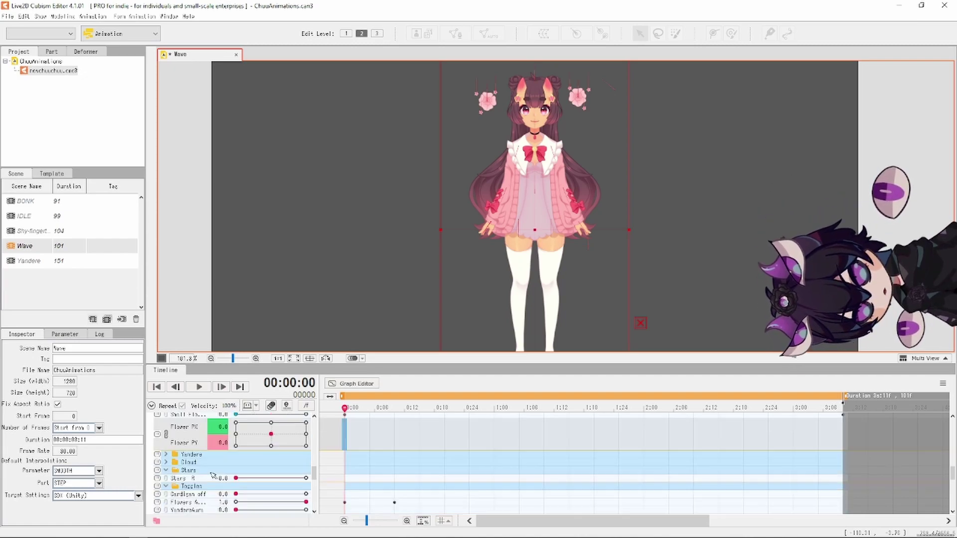
pyautogui.click(166, 438)
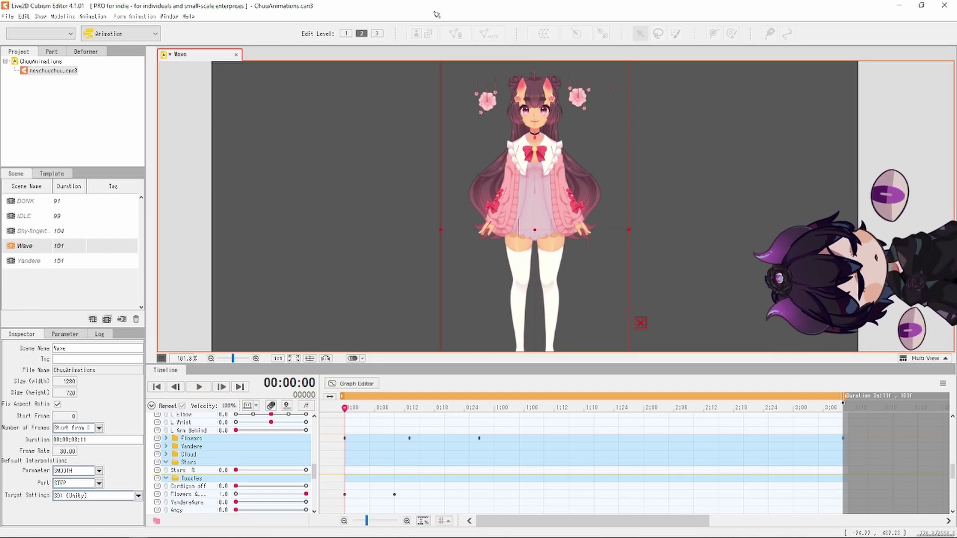
# Reset Flowers open and the Flowers A... toggle to 0.0 on frame 0 to hide the flowers
pyautogui.click(166, 438)
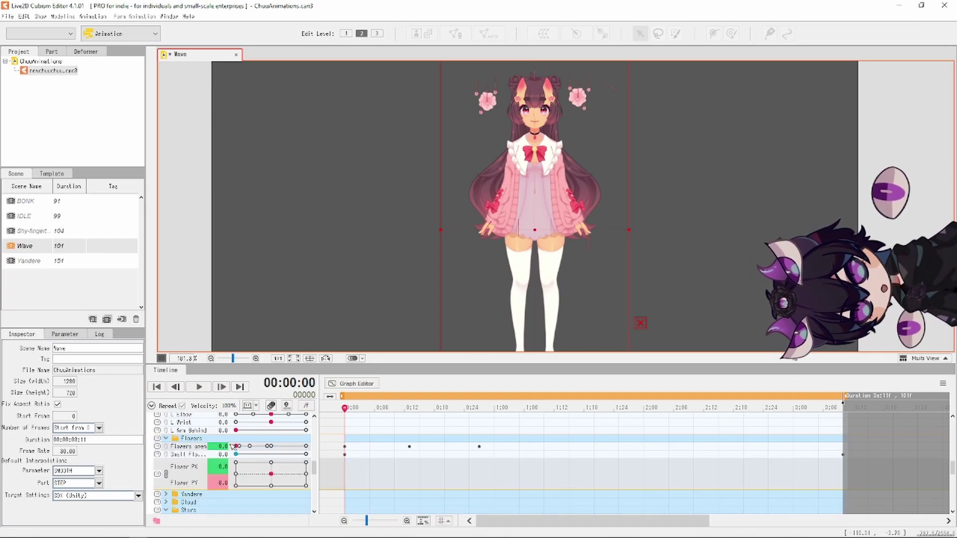
pyautogui.scroll(-5, 201, 451)
pyautogui.click(238, 423)
pyautogui.scroll(5, 239, 449)
pyautogui.keyDown('shift'); pyautogui.click(241, 452); pyautogui.keyUp('shift')
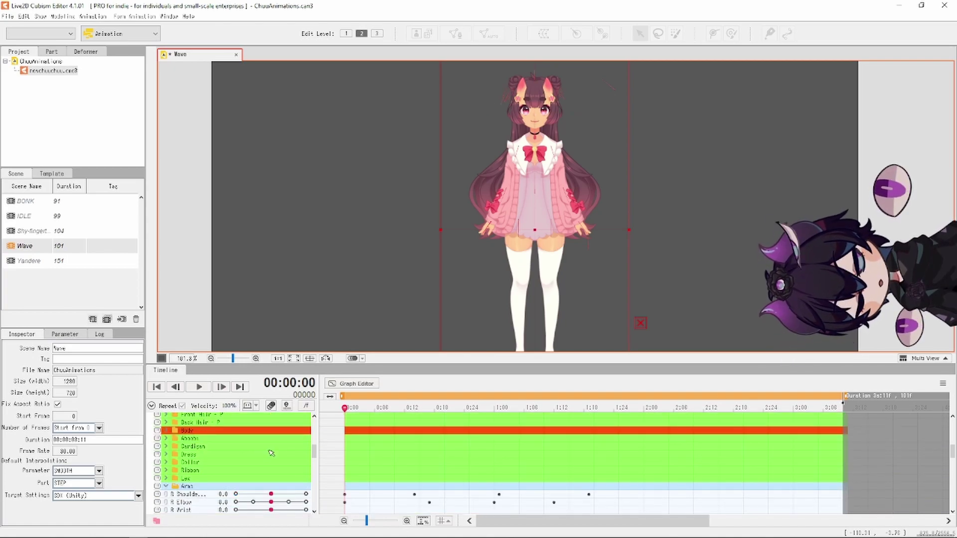
# Keyframe the head's Angle X at about frames 0, 26 and 58, ending at 0.0 on frame 84
pyautogui.scroll(3, 269, 451)
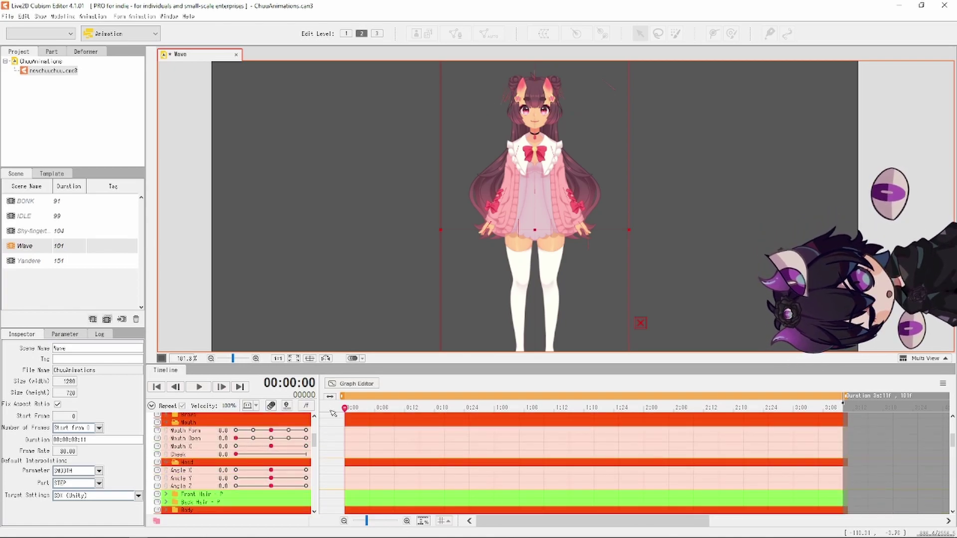
pyautogui.scroll(3, 273, 493)
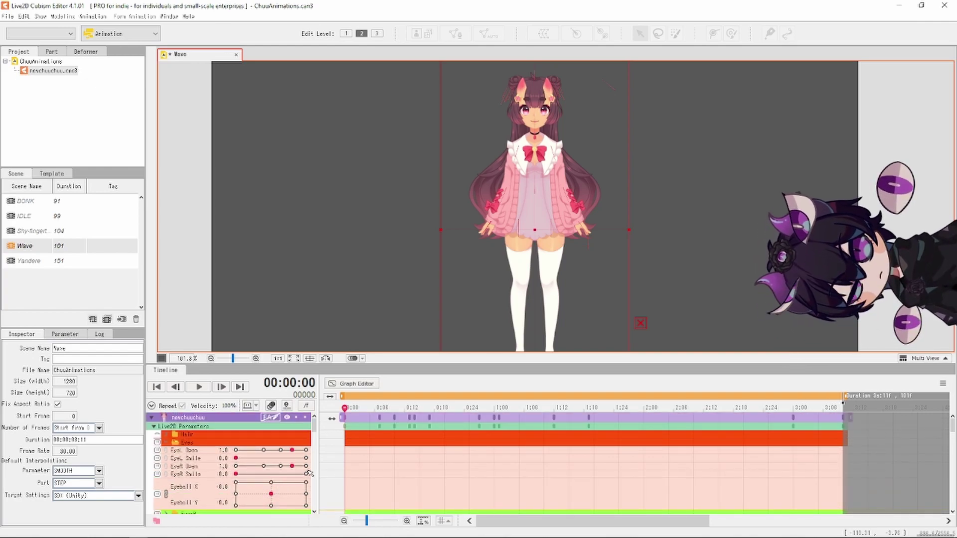
pyautogui.scroll(-2, 237, 487)
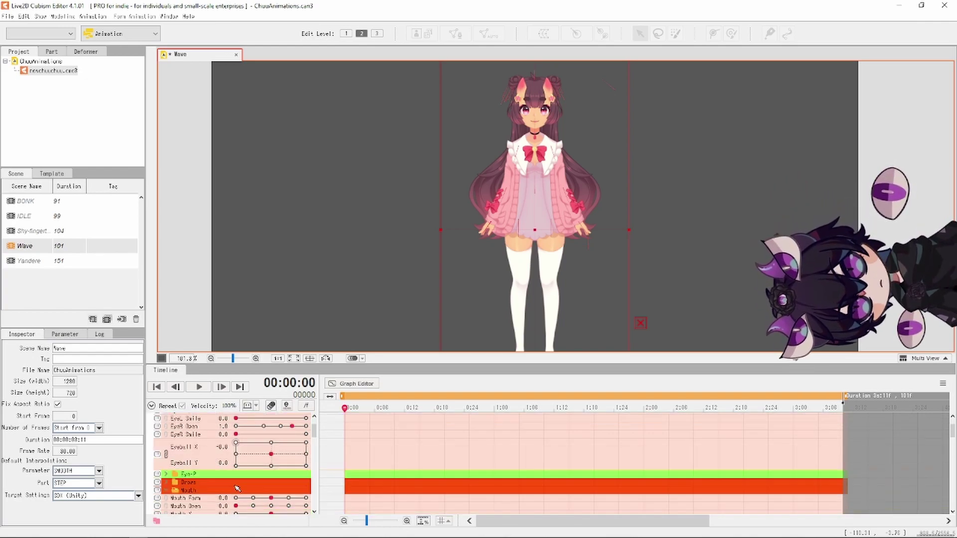
pyautogui.scroll(-2, 237, 488)
pyautogui.scroll(-2, 229, 490)
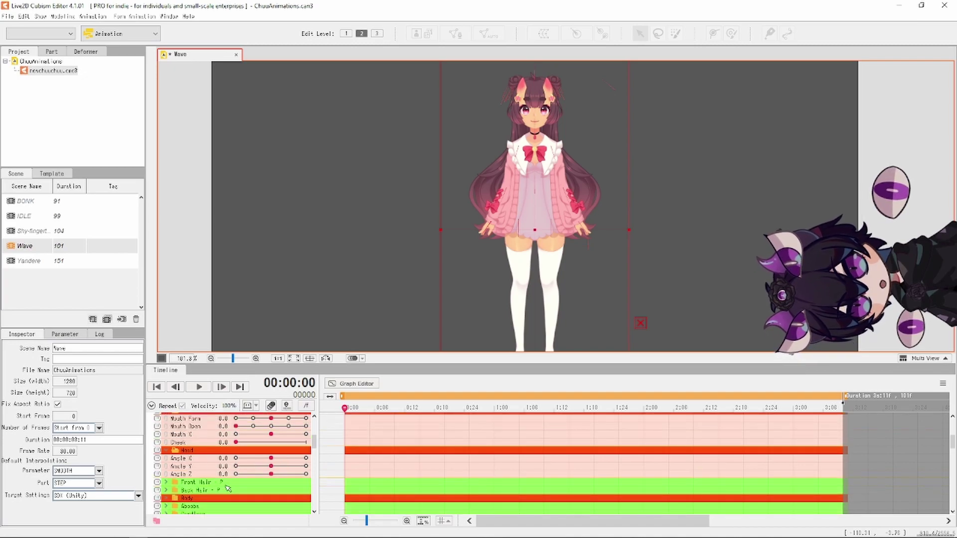
pyautogui.click(271, 458)
pyautogui.moveTo(344, 410); pyautogui.dragTo(474, 410)
pyautogui.moveTo(271, 458)
pyautogui.mouseDown()
pyautogui.moveTo(241, 466)
pyautogui.moveTo(306, 458)
pyautogui.moveTo(271, 458)
pyautogui.mouseUp()
pyautogui.press('space')
pyautogui.press('Right')
pyautogui.press('Right')
pyautogui.click(763, 408)
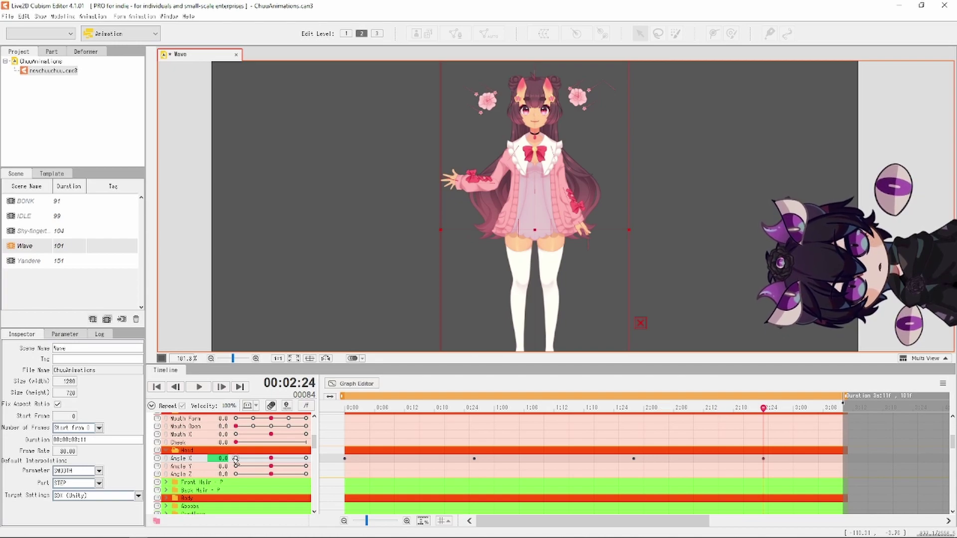
# Keyframe the body's Body X parameter at 0.0 on frame 0 and at 10.0 on frame 19
pyautogui.scroll(-2, 199, 486)
pyautogui.click(166, 459)
pyautogui.scroll(-2, 166, 463)
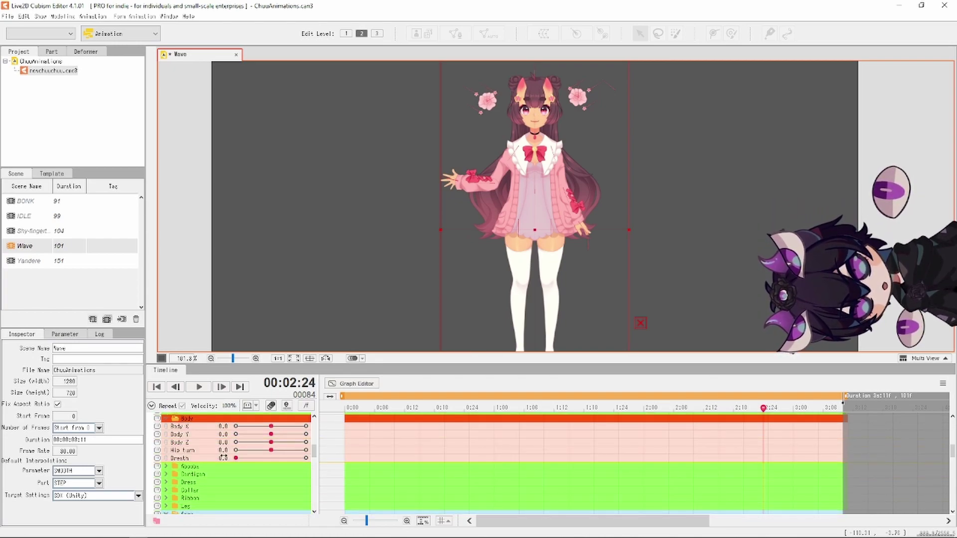
pyautogui.click(345, 407)
pyautogui.rightClick(350, 430)
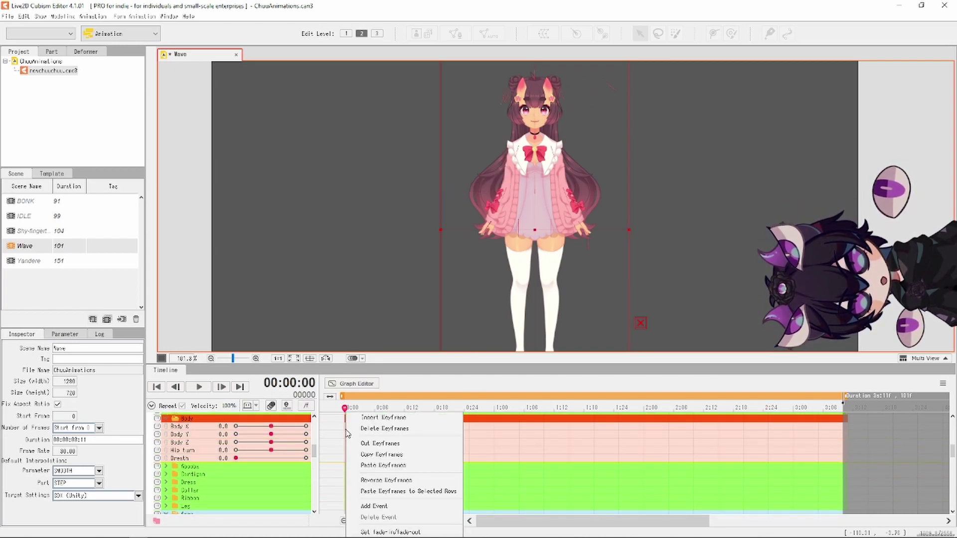
pyautogui.click(347, 408)
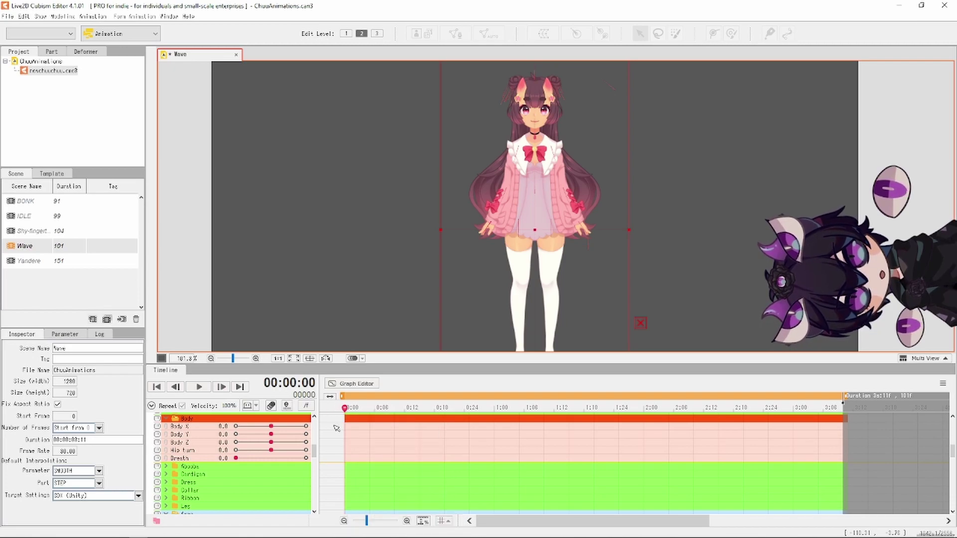
pyautogui.click(270, 427)
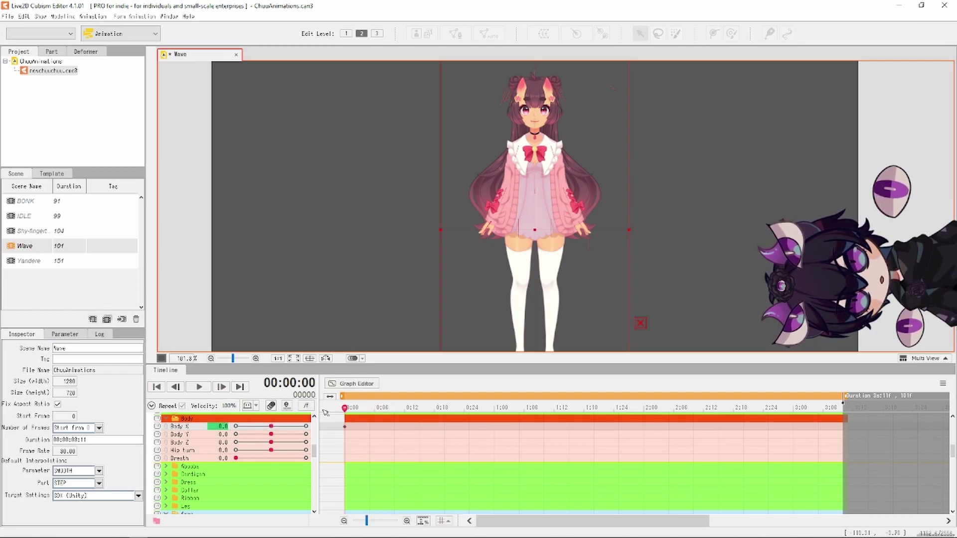
pyautogui.moveTo(351, 410); pyautogui.dragTo(439, 409)
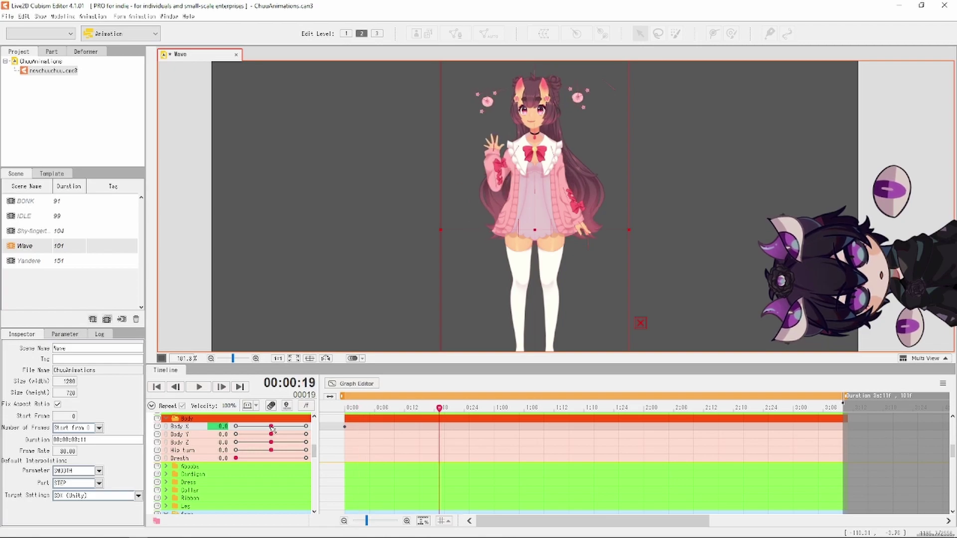
pyautogui.moveTo(271, 426); pyautogui.dragTo(306, 426)
# Add Body X keyframes of -10.0 at about frame 42 and 0.0 on frame 71
pyautogui.moveTo(445, 410); pyautogui.dragTo(529, 409)
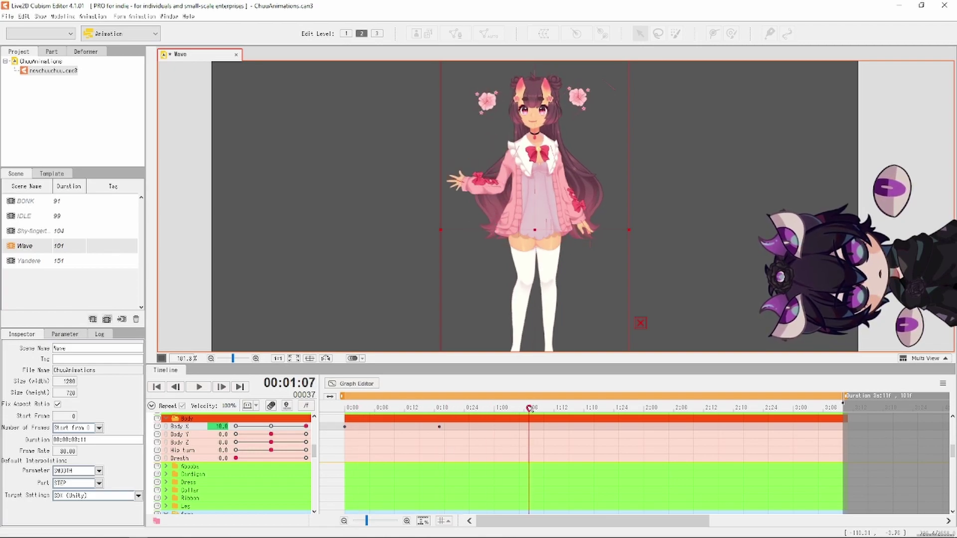
pyautogui.hotkey('ctrl', 'v')
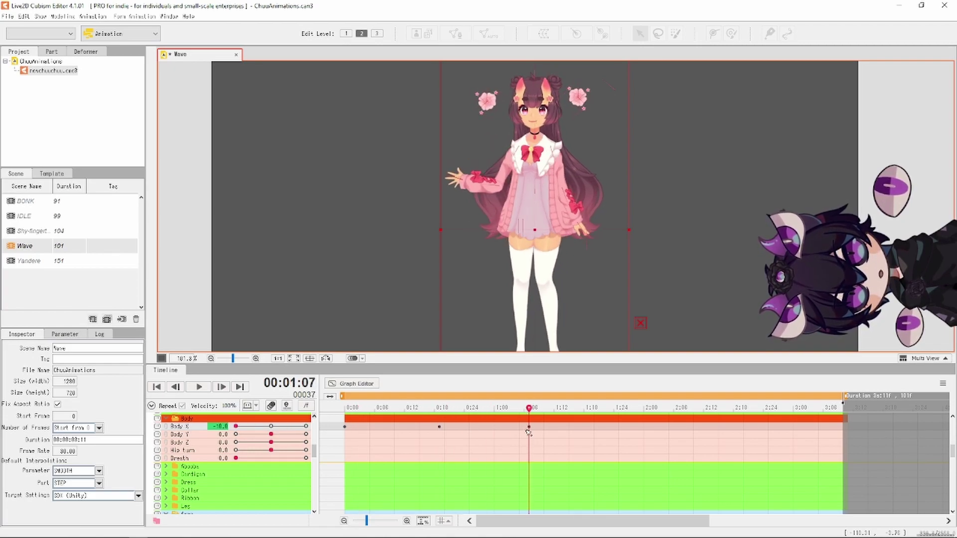
pyautogui.moveTo(528, 427); pyautogui.dragTo(562, 409)
pyautogui.press('space')
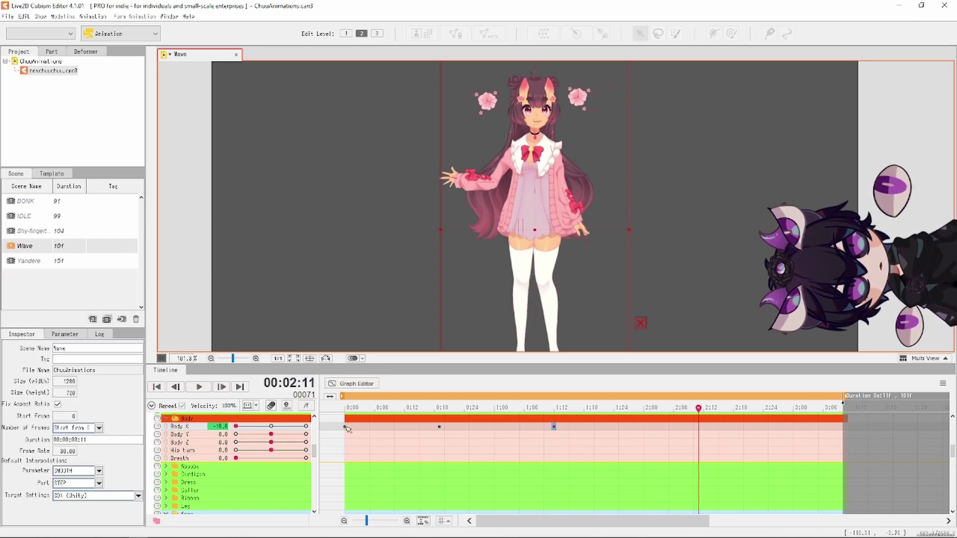
pyautogui.click(271, 427)
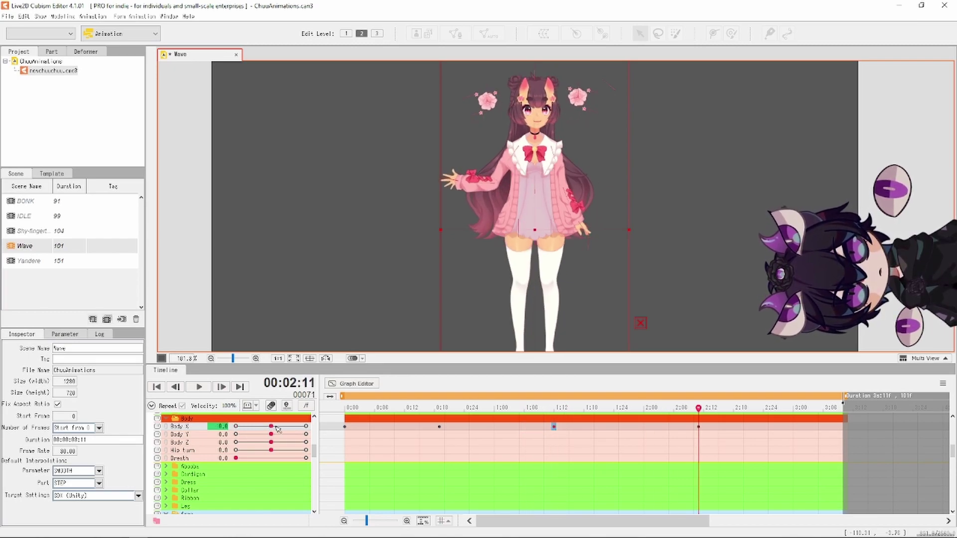
# Play the Wave animation from the first frame to review the body movement, and return to frame 0
pyautogui.click(156, 386)
pyautogui.click(205, 389)
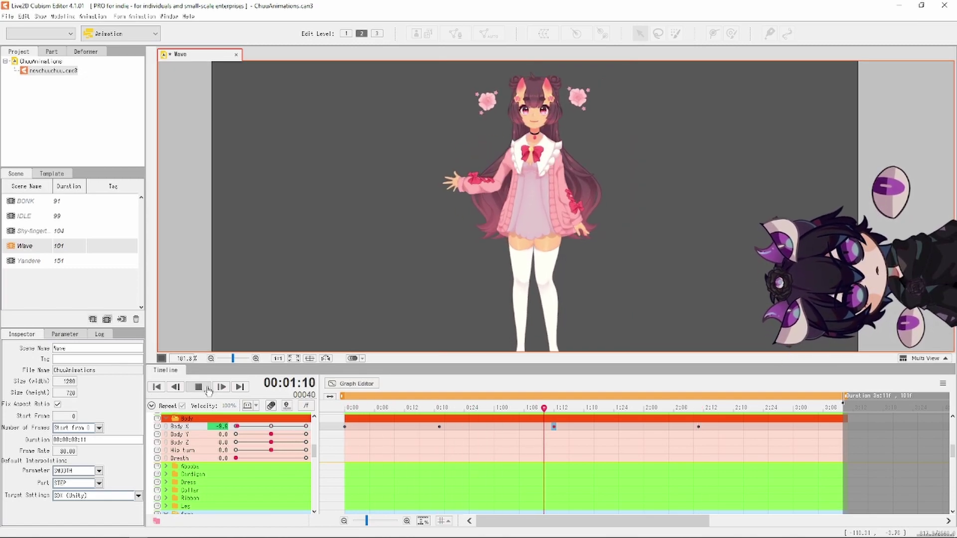
pyautogui.click(200, 389)
pyautogui.click(156, 387)
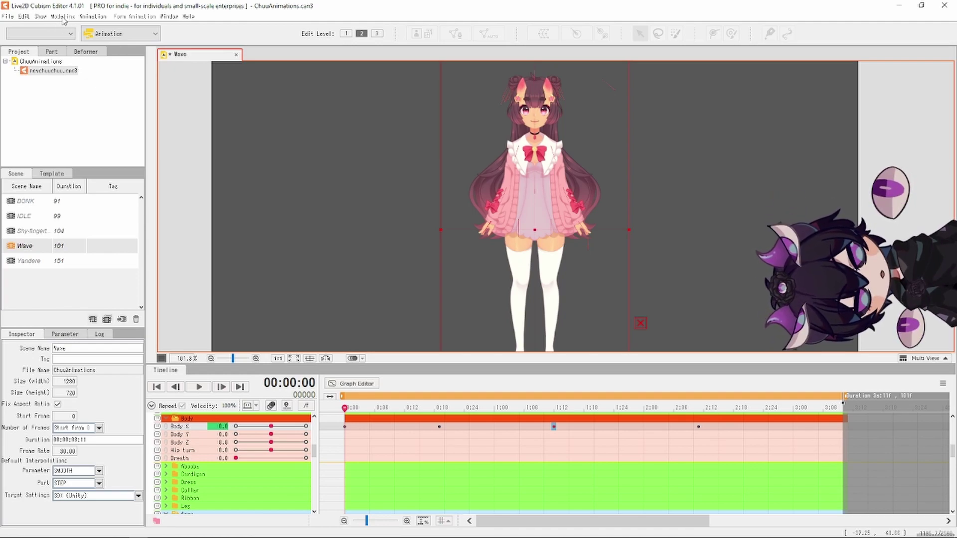
# Bake the track's animation from physics for all listed parameters, using automatically created optimum curves
pyautogui.click(92, 18)
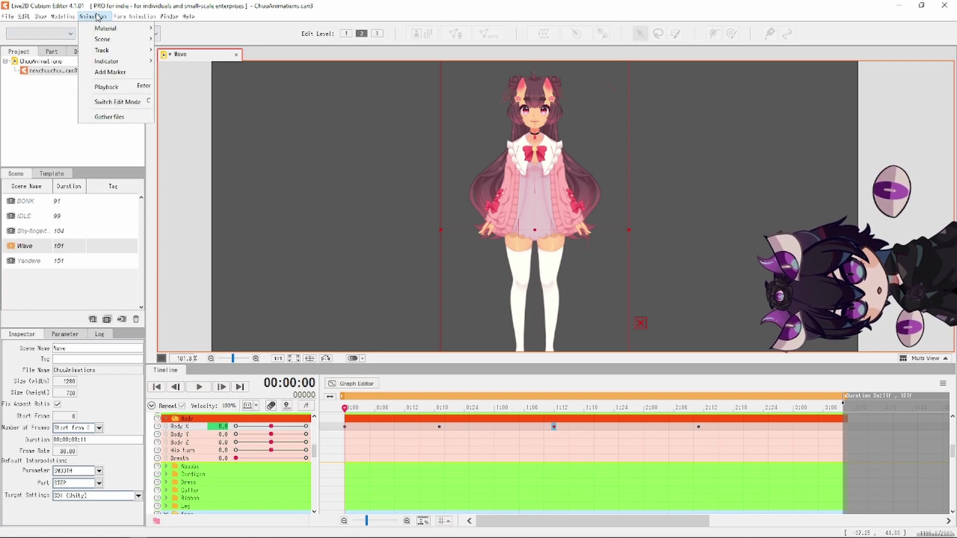
pyautogui.moveTo(117, 51)
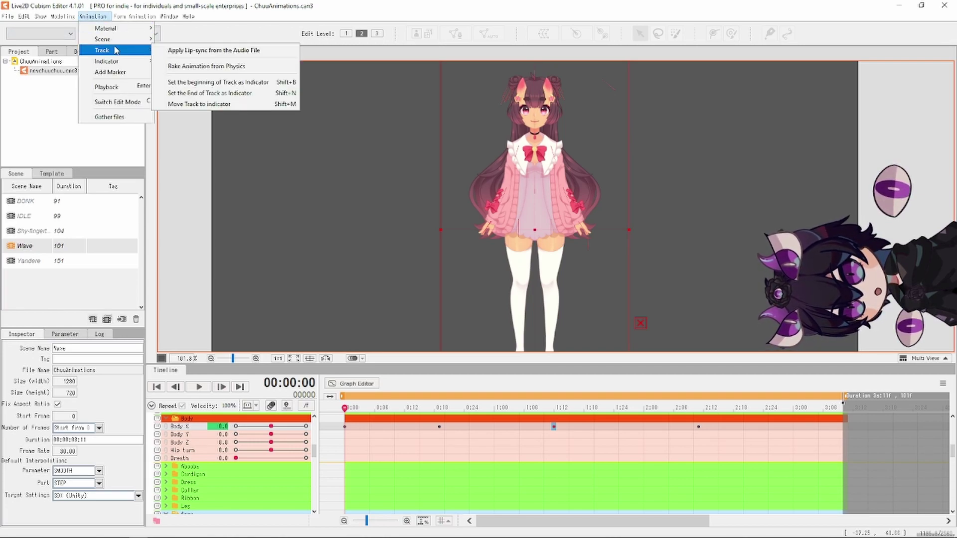
pyautogui.click(203, 67)
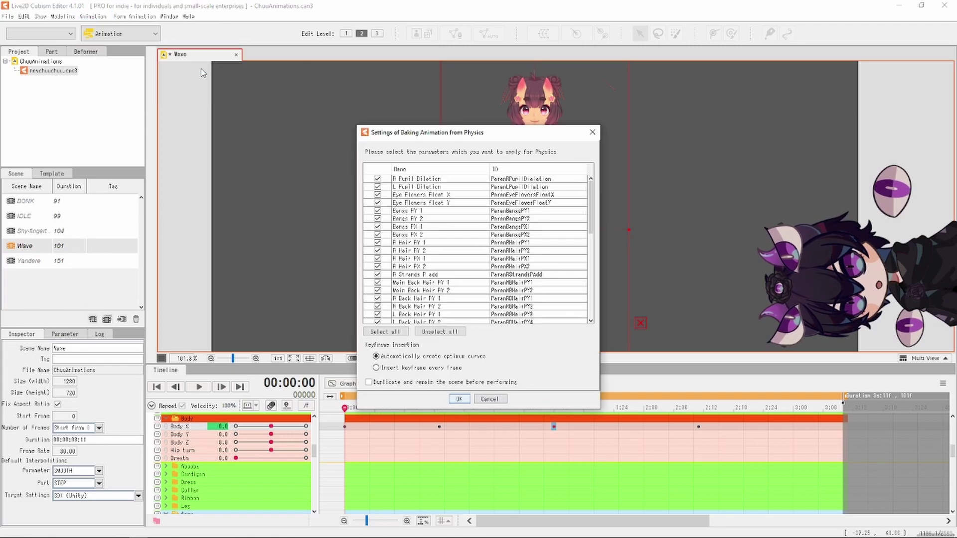
pyautogui.click(457, 401)
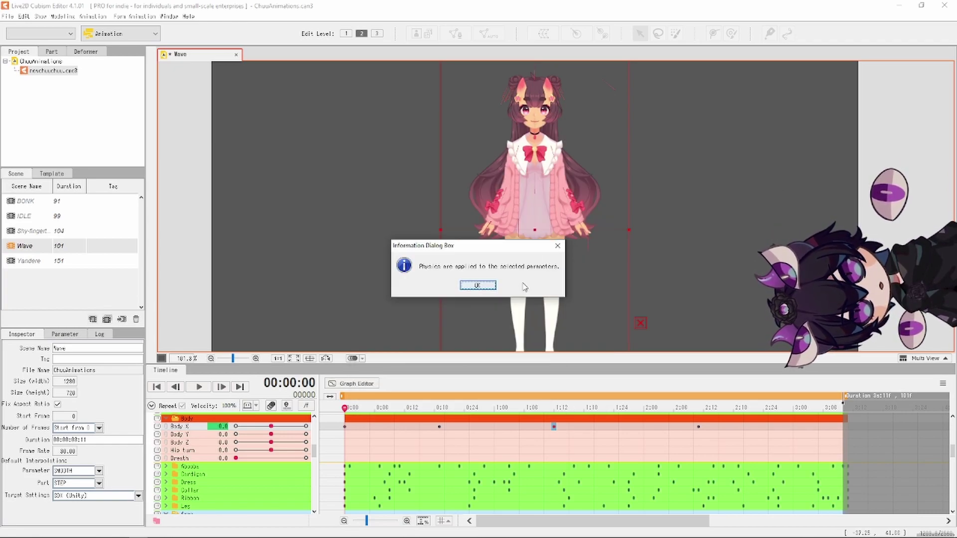
pyautogui.click(477, 285)
# Play back the Wave animation to review the baked physics motion
pyautogui.press('space')
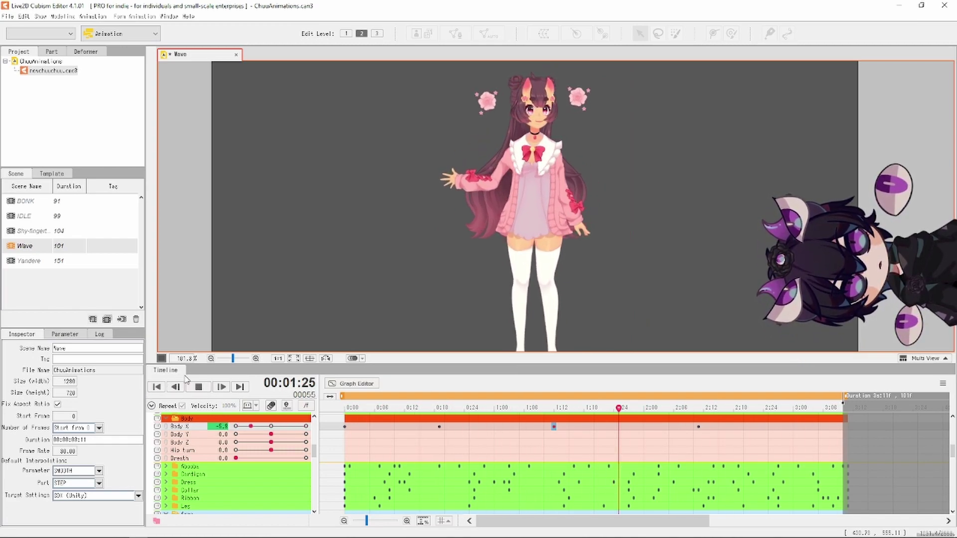
pyautogui.press('space')
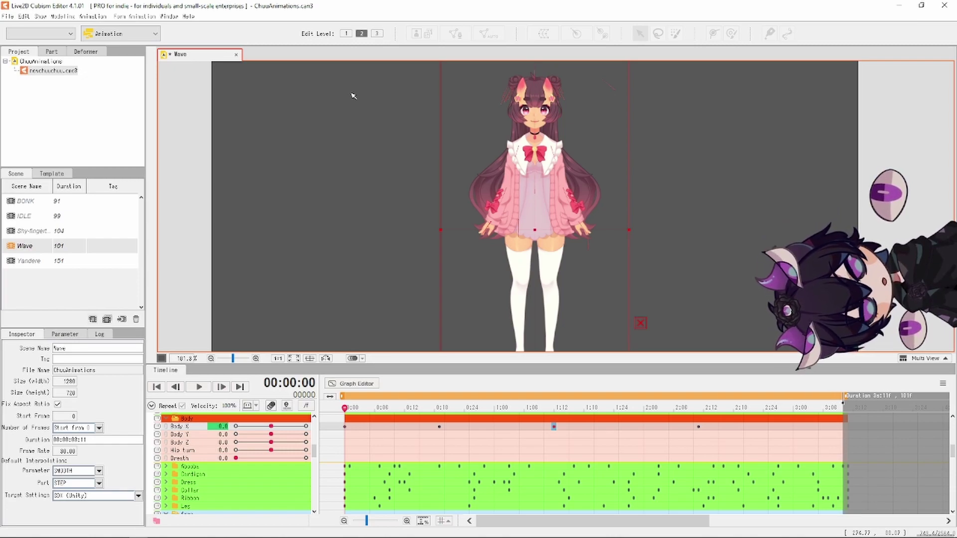
pyautogui.click(837, 260)
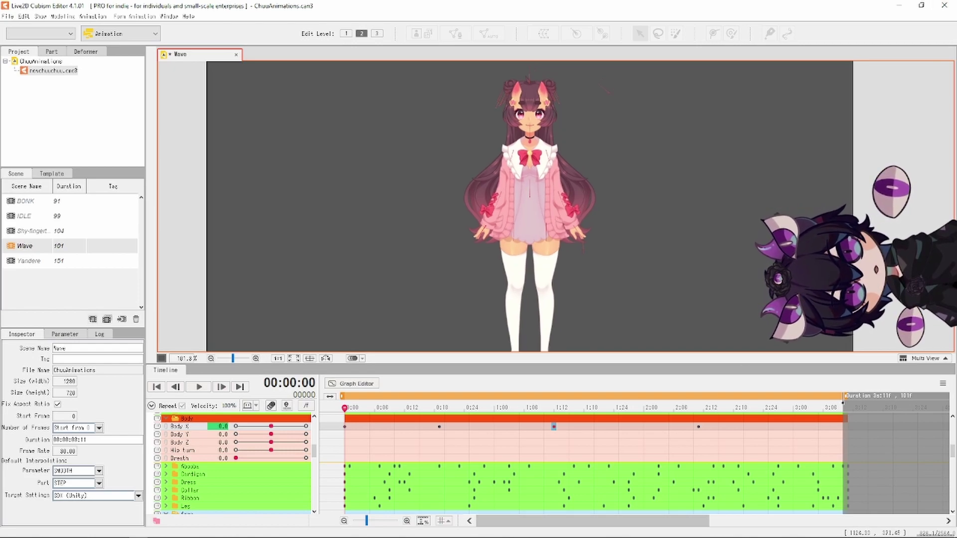
pyautogui.press('space')
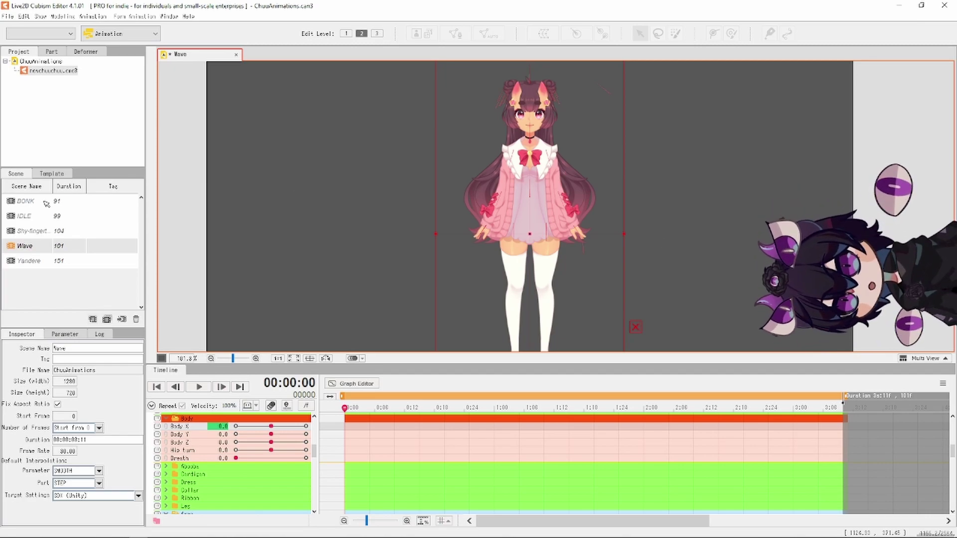
# Open the IDLE scene and expand its model track and Live2D Parameters to reach the toggles
pyautogui.click(40, 216)
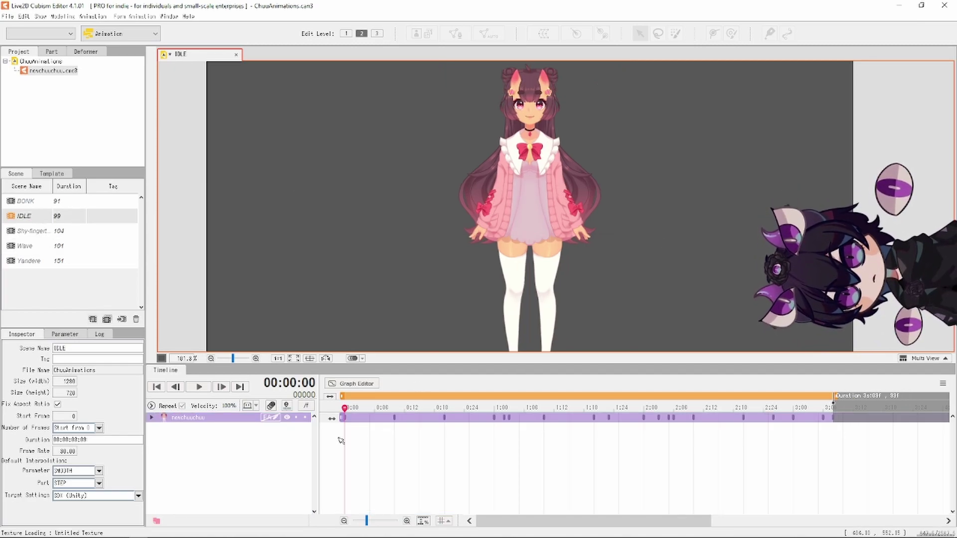
pyautogui.click(152, 418)
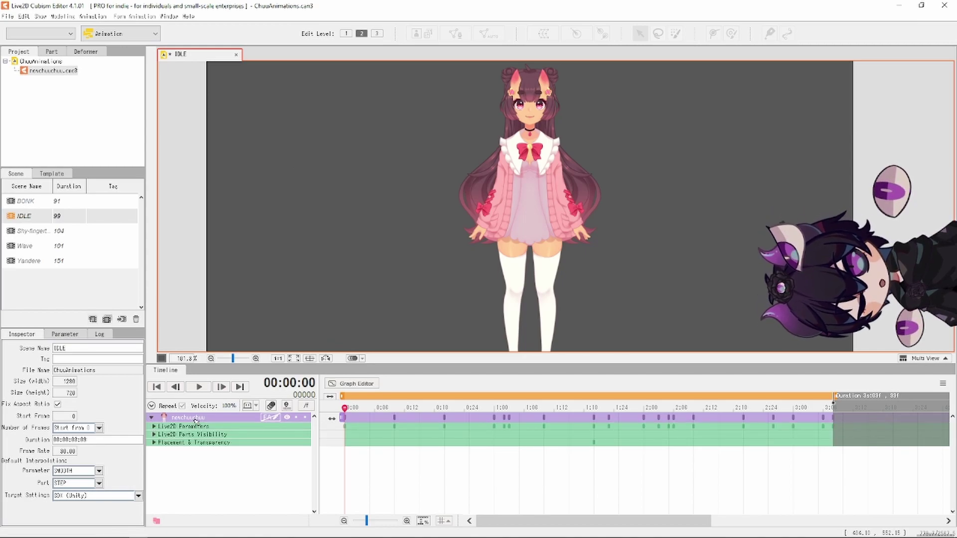
pyautogui.click(154, 427)
pyautogui.scroll(-3, 199, 438)
pyautogui.scroll(-8, 199, 438)
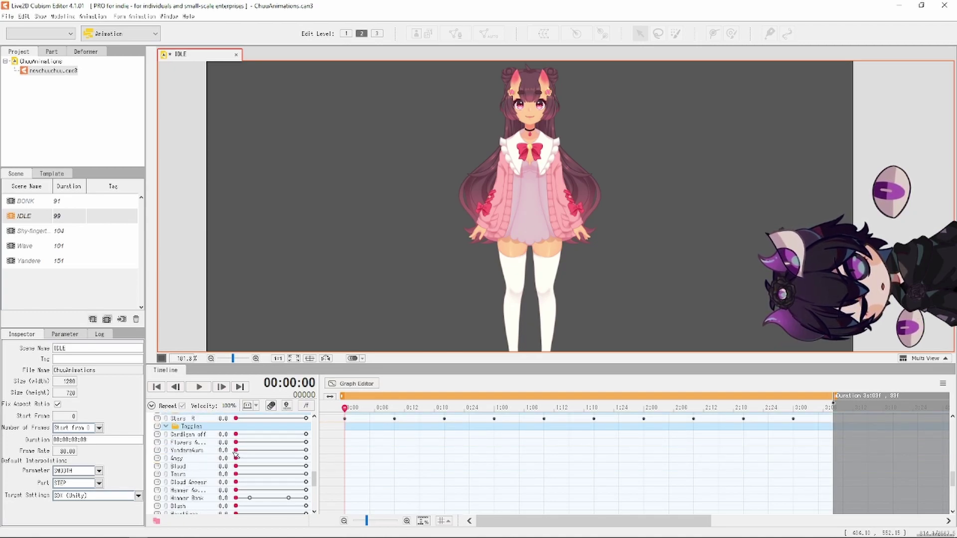
# Try the YandereAura toggle at 1.0 on frame 0 while previewing the IDLE scene, and reset it to 0.0
pyautogui.moveTo(235, 452); pyautogui.dragTo(306, 450)
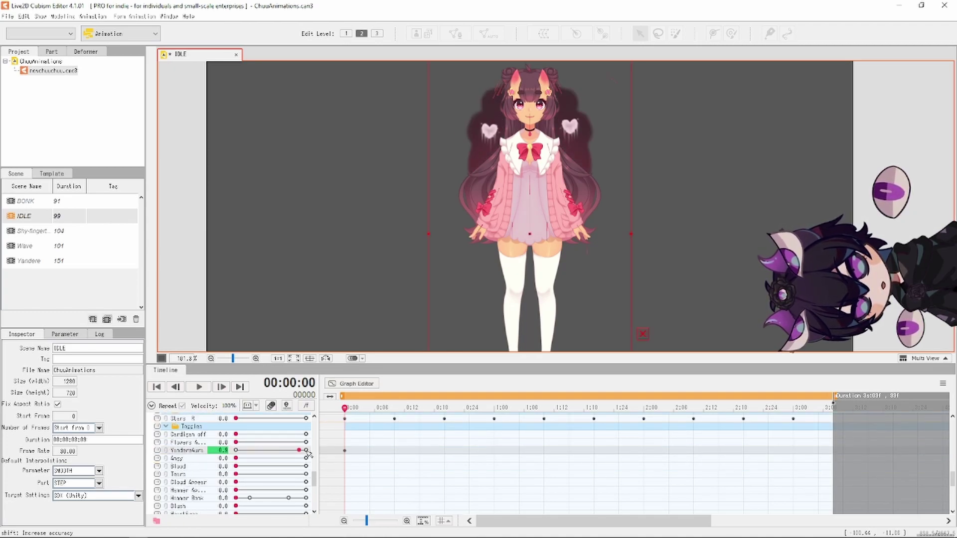
pyautogui.click(199, 387)
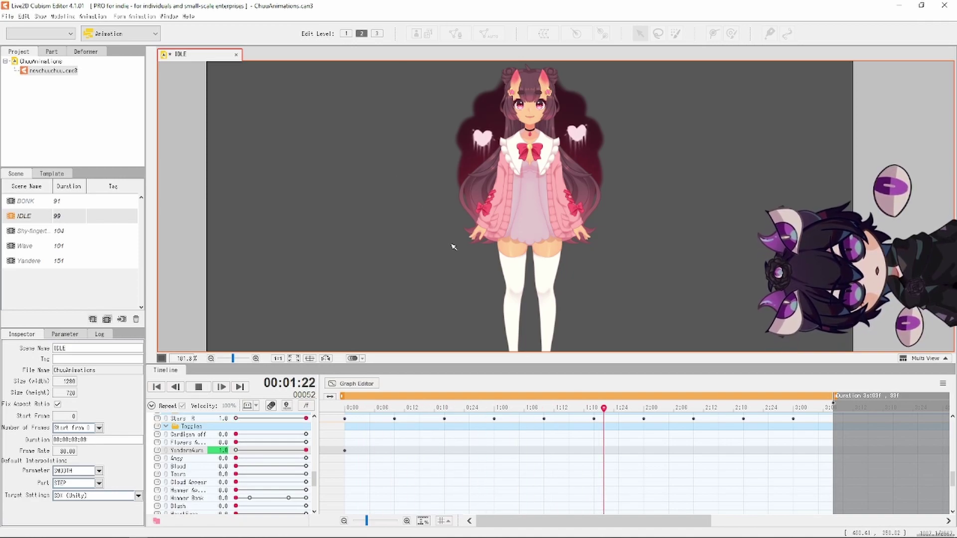
pyautogui.click(199, 387)
pyautogui.click(156, 387)
pyautogui.moveTo(306, 451); pyautogui.dragTo(238, 452)
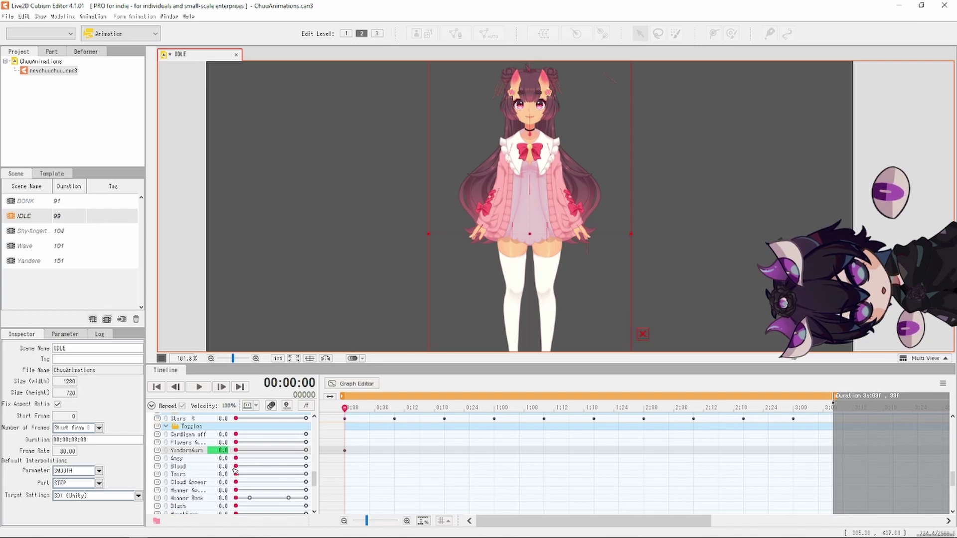
# Set the StarAura toggle to 1.0 on frame 0 and preview the IDLE animation with it
pyautogui.scroll(-2, 204, 502)
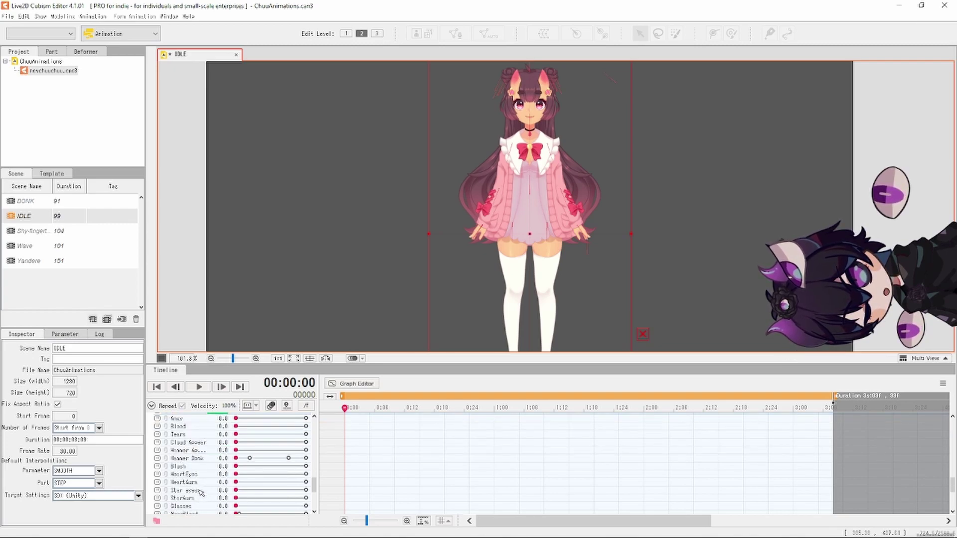
pyautogui.moveTo(236, 498); pyautogui.dragTo(306, 498)
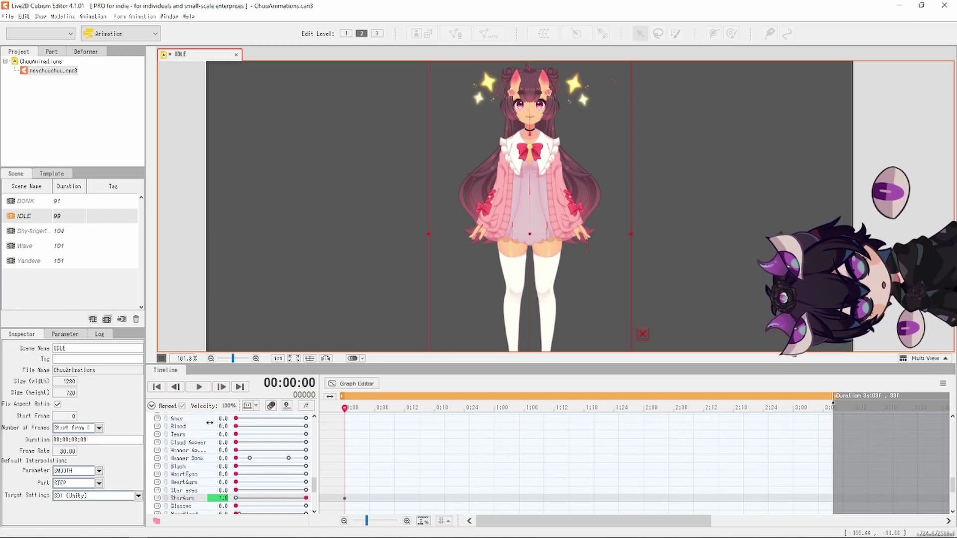
pyautogui.click(200, 388)
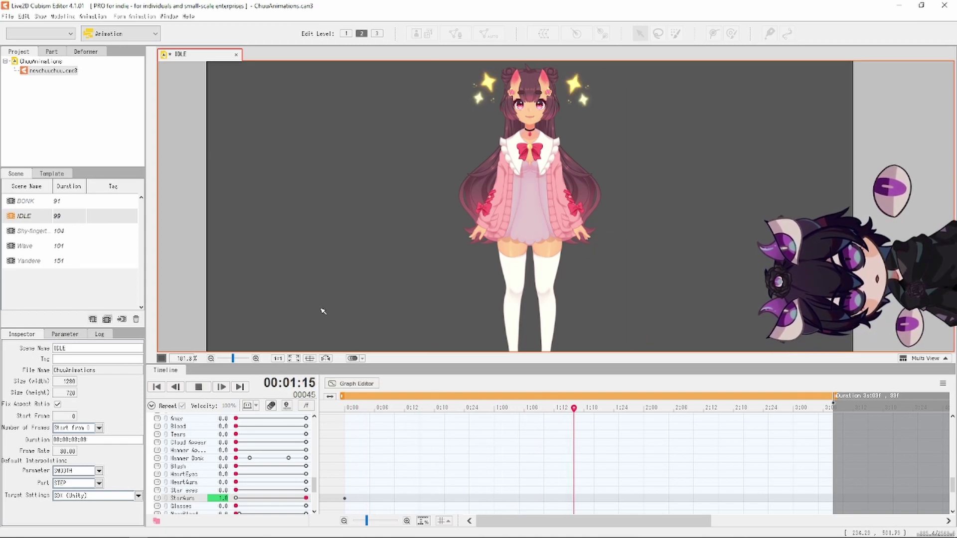
pyautogui.click(198, 387)
pyautogui.click(156, 387)
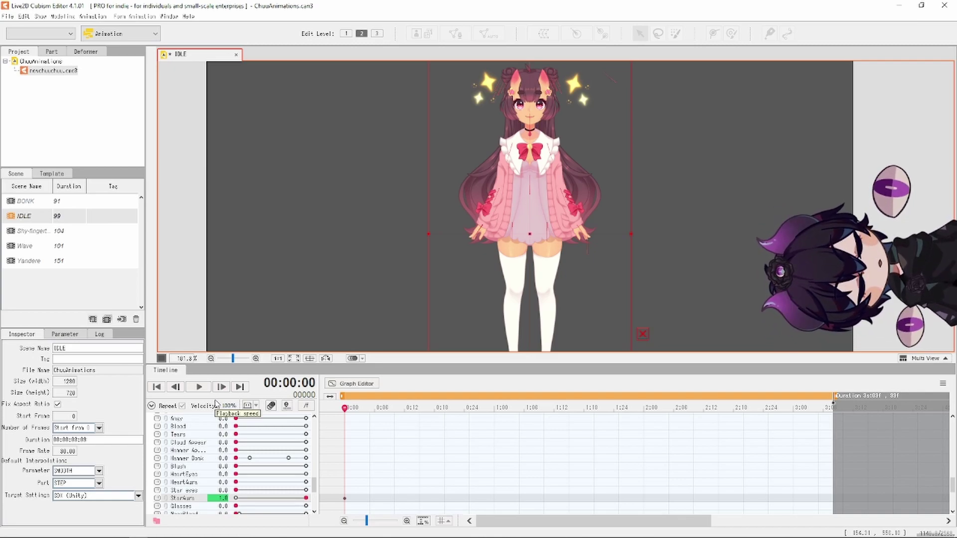
pyautogui.scroll(3, 371, 436)
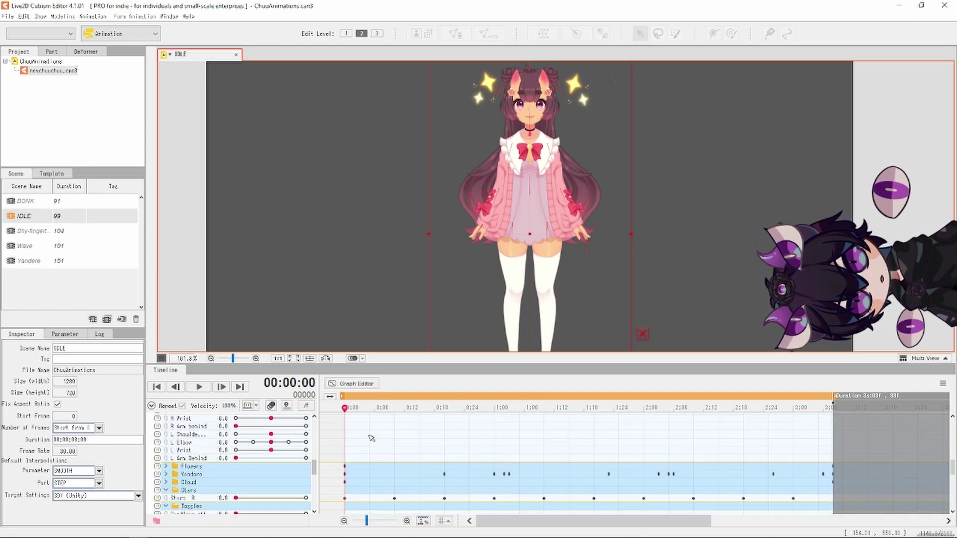
# Examine the Flowers and Yandere parameter groups, including the Heart Beat and Beat Reset keyframes, and play the IDLE scene
pyautogui.scroll(2, 170, 446)
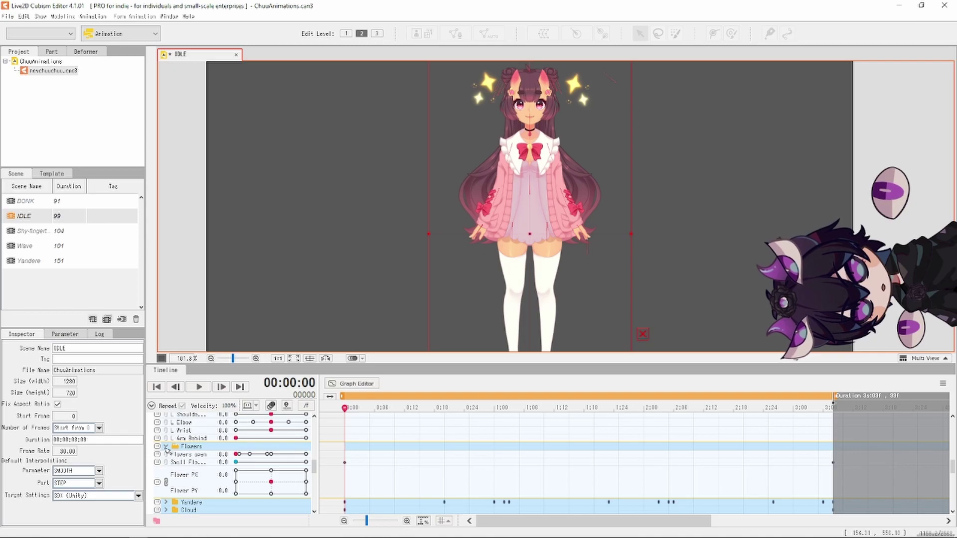
pyautogui.click(167, 455)
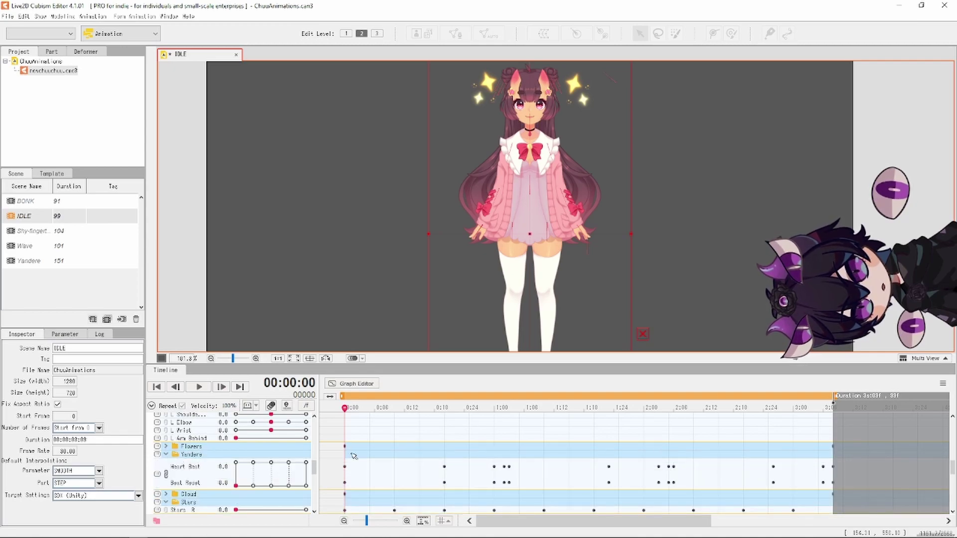
pyautogui.click(209, 479)
pyautogui.click(199, 387)
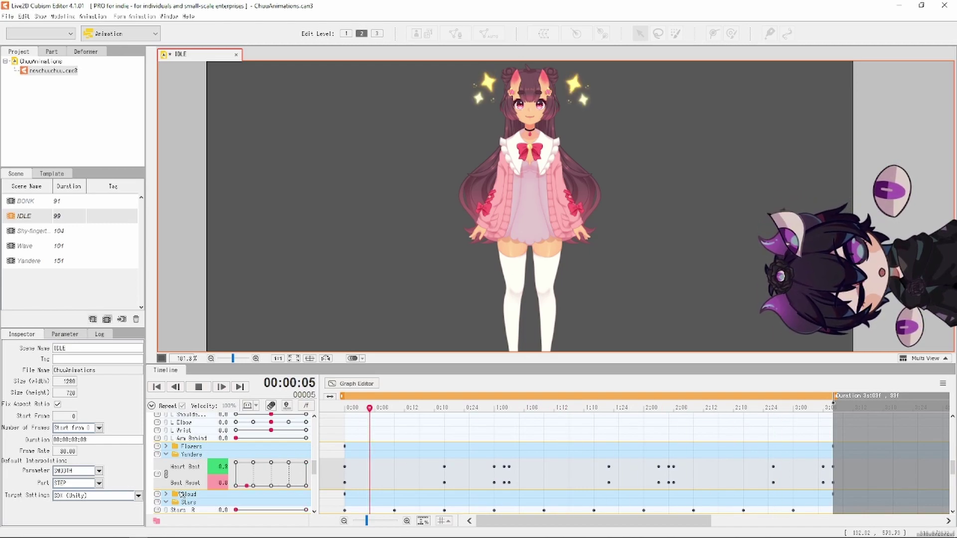
# Set the YandereAura toggle to 1.0 partway through IDLE playback to preview its aura, and stop and return to frame 0
pyautogui.scroll(-3, 221, 431)
pyautogui.scroll(-2, 221, 431)
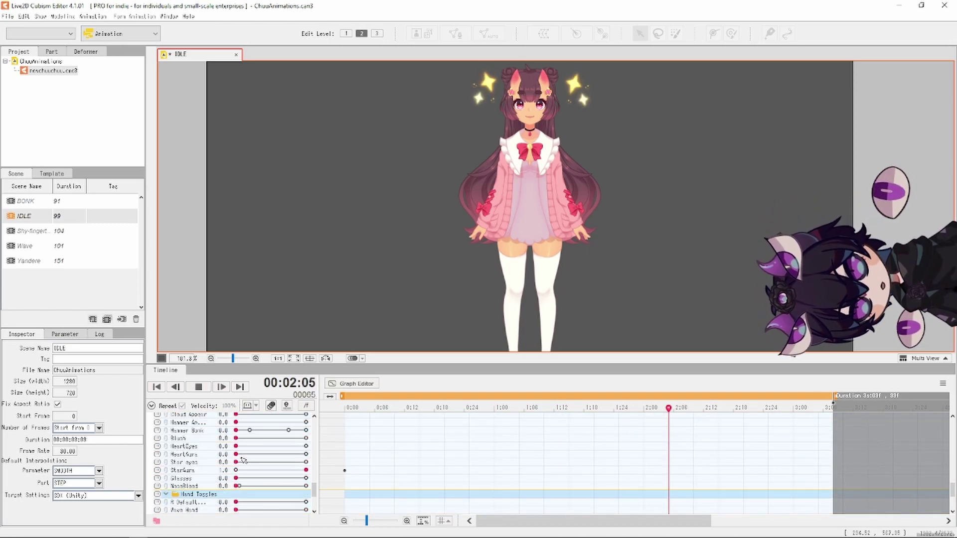
pyautogui.scroll(2, 239, 471)
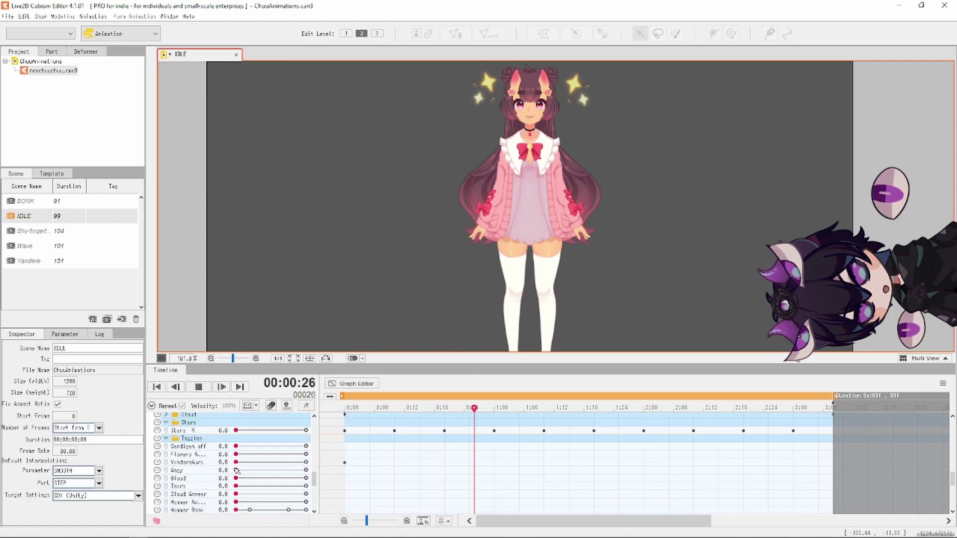
pyautogui.click(306, 463)
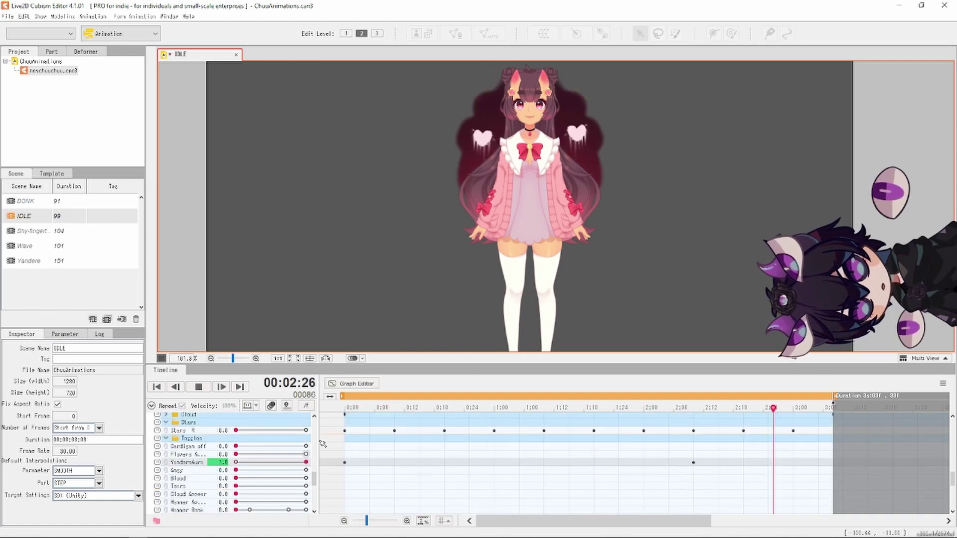
pyautogui.scroll(4, 283, 415)
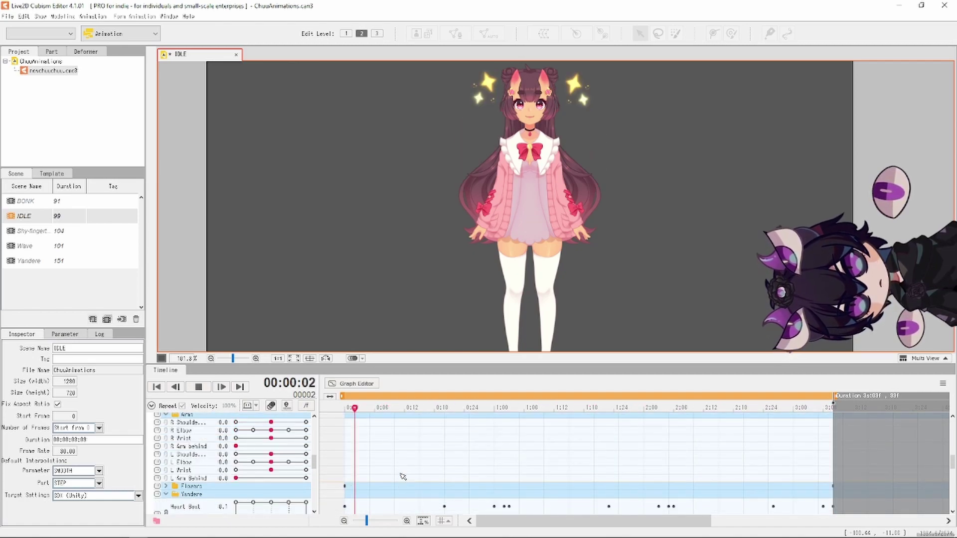
pyautogui.click(198, 387)
pyautogui.click(156, 387)
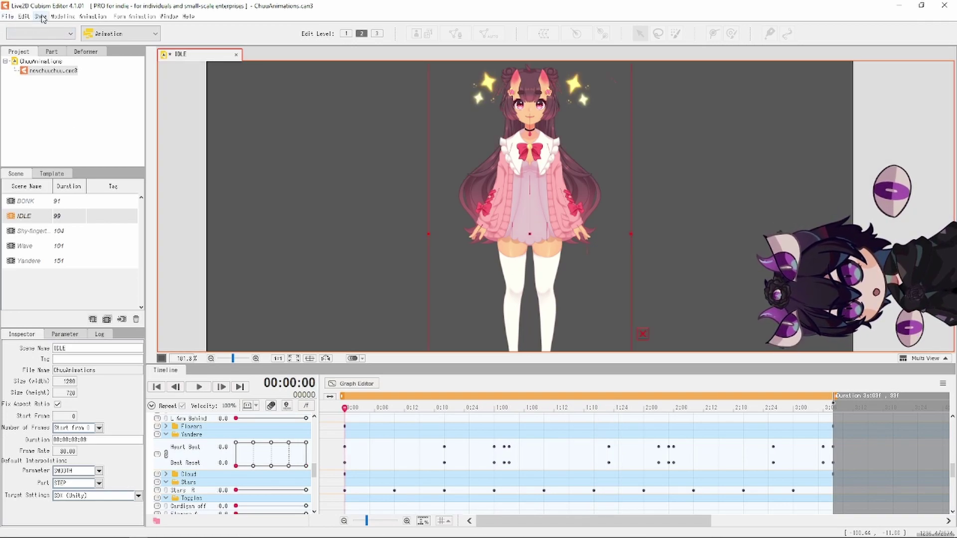
# Show where the motion file export for runtime is found, and back out without exporting
pyautogui.click(7, 16)
pyautogui.moveTo(51, 155)
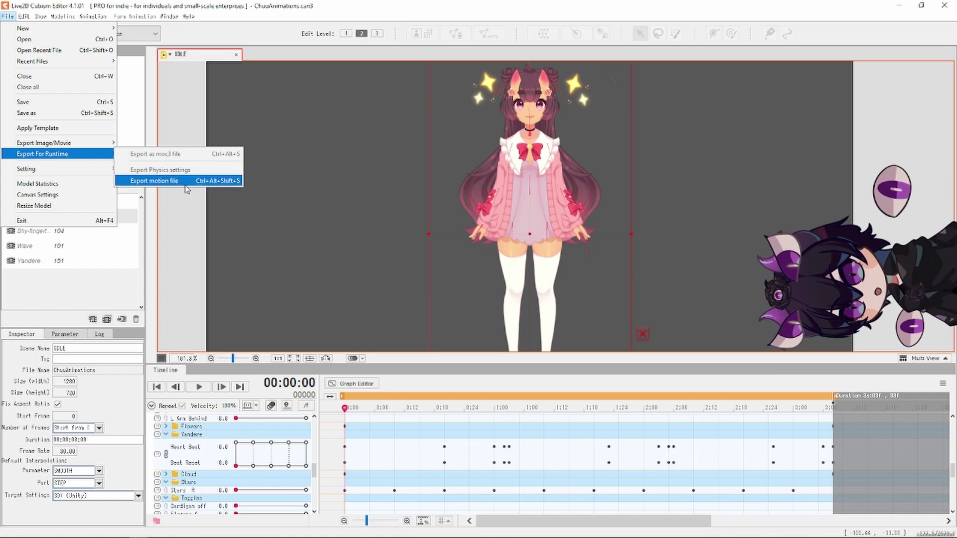
pyautogui.click(385, 254)
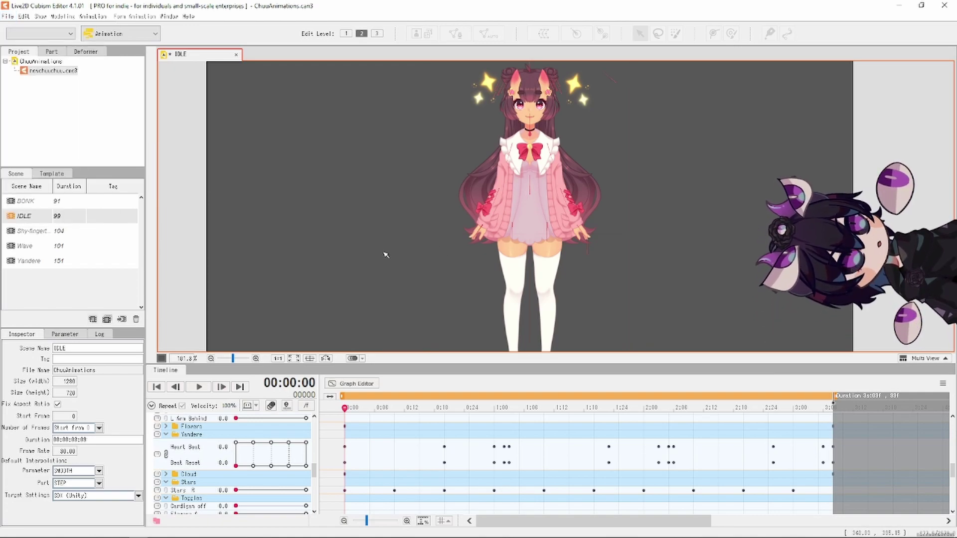